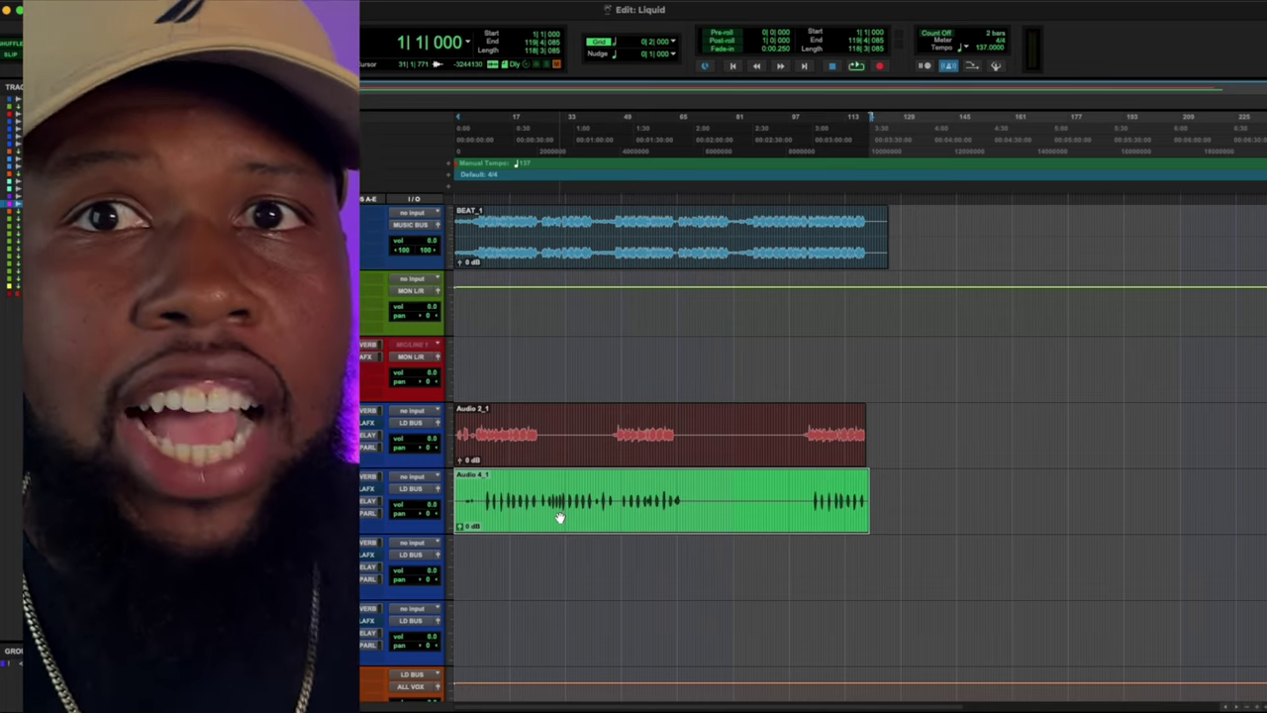
Step: Move the Audio 4_1 clip from the LD VOX 2 track down to the ADLIB 1 track
left_click_drag(560, 517, 522, 614)
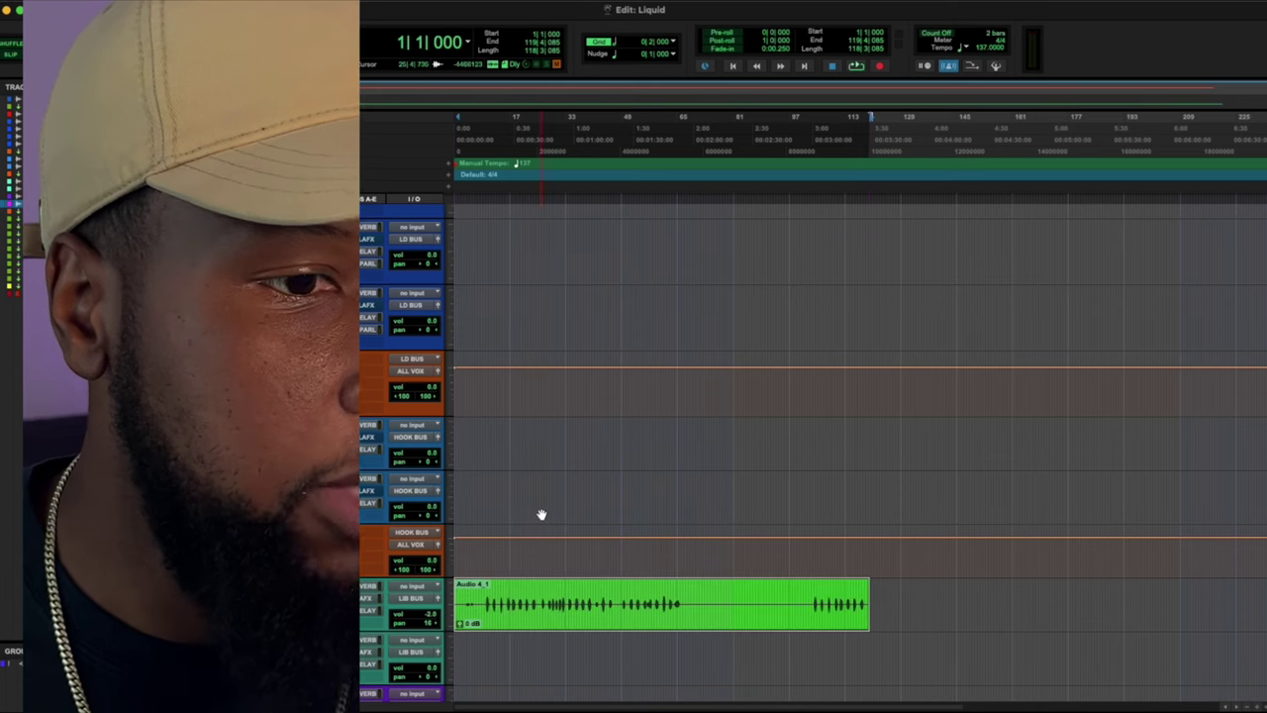
scroll(535, 503, "up", 5)
scroll(536, 503, "down", 15)
scroll(536, 502, "up", 10)
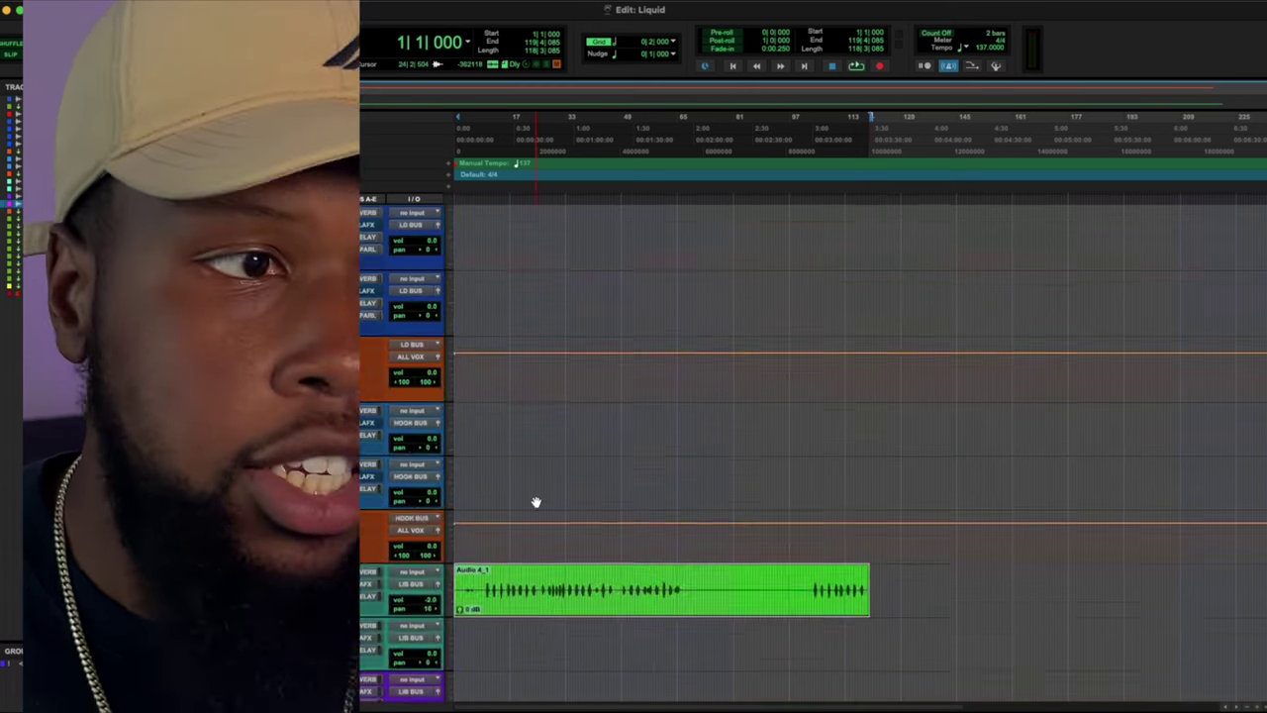
scroll(536, 502, "up", 5)
key("t")
key("t")
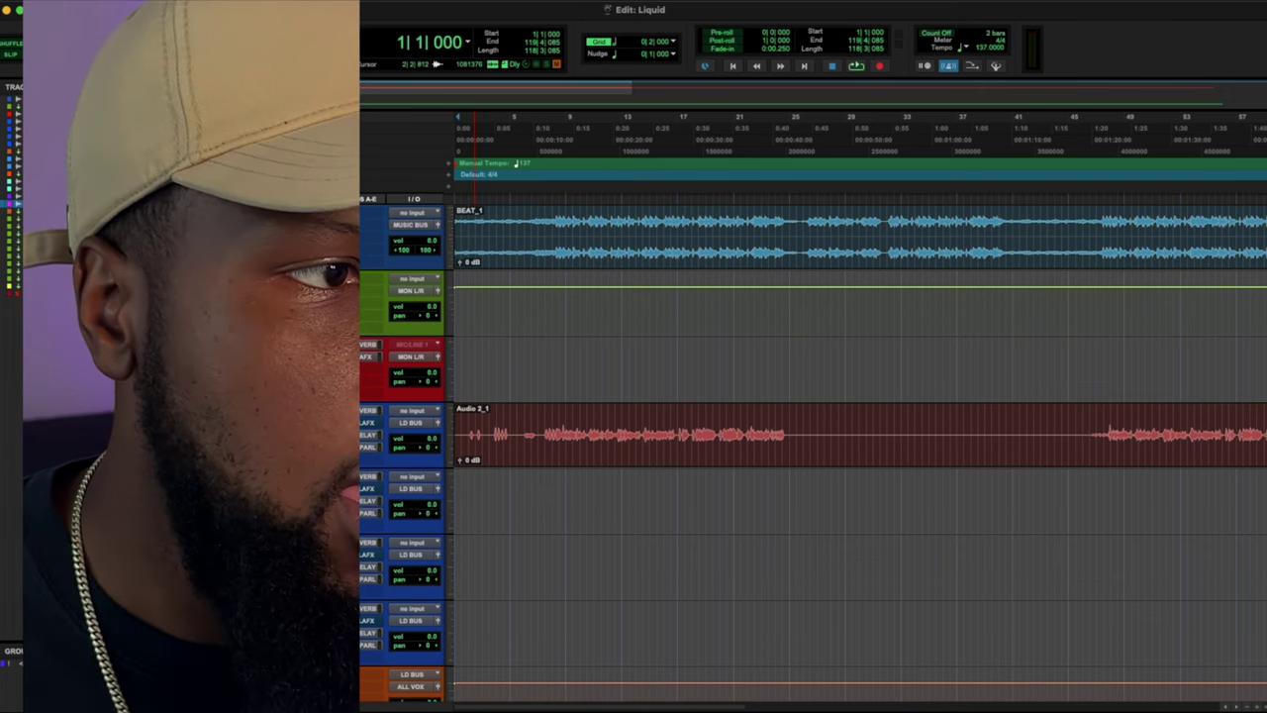
Step: Open MetaTune on LD VOX and change its scale to D# major while the song plays
left_click(297, 411)
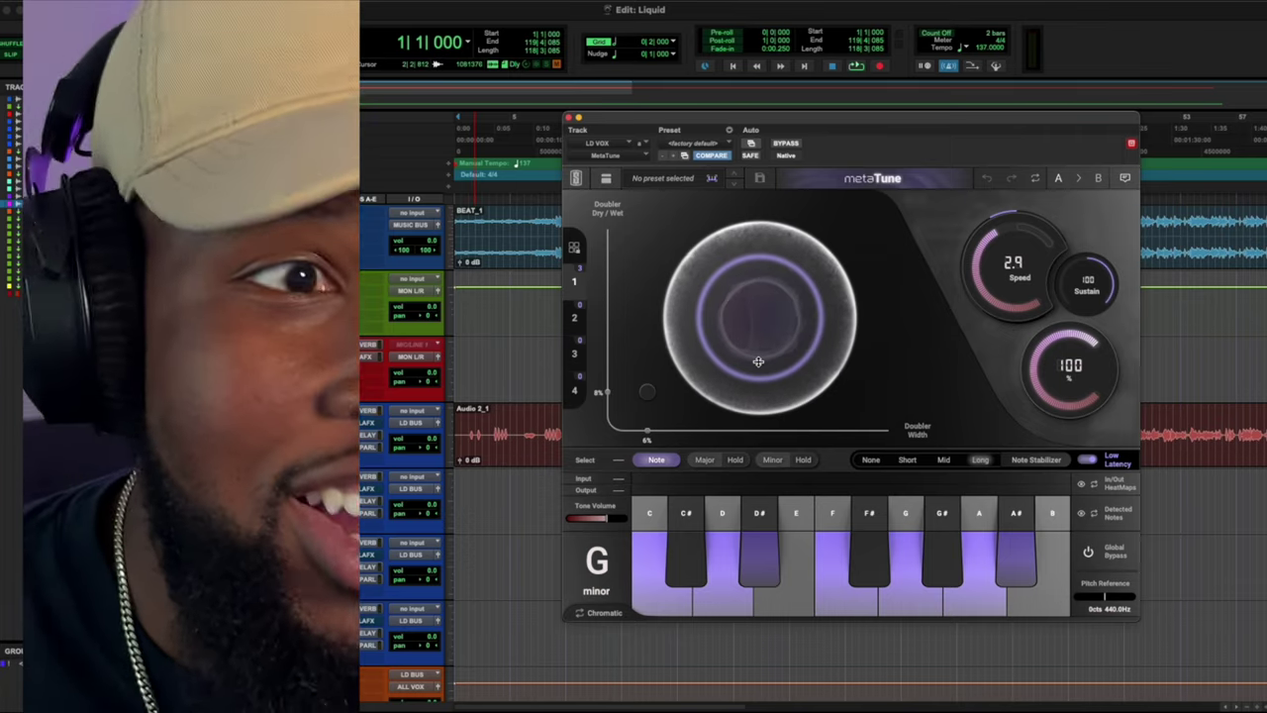
key("space")
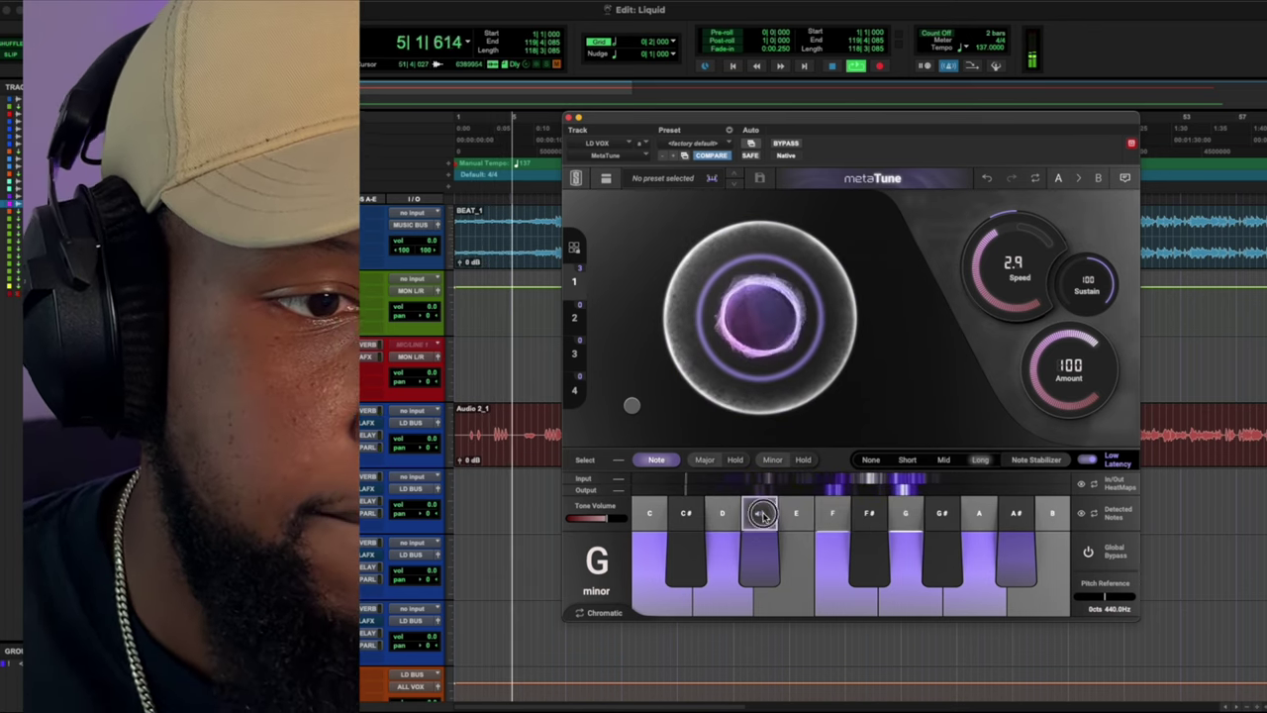
left_click(905, 569)
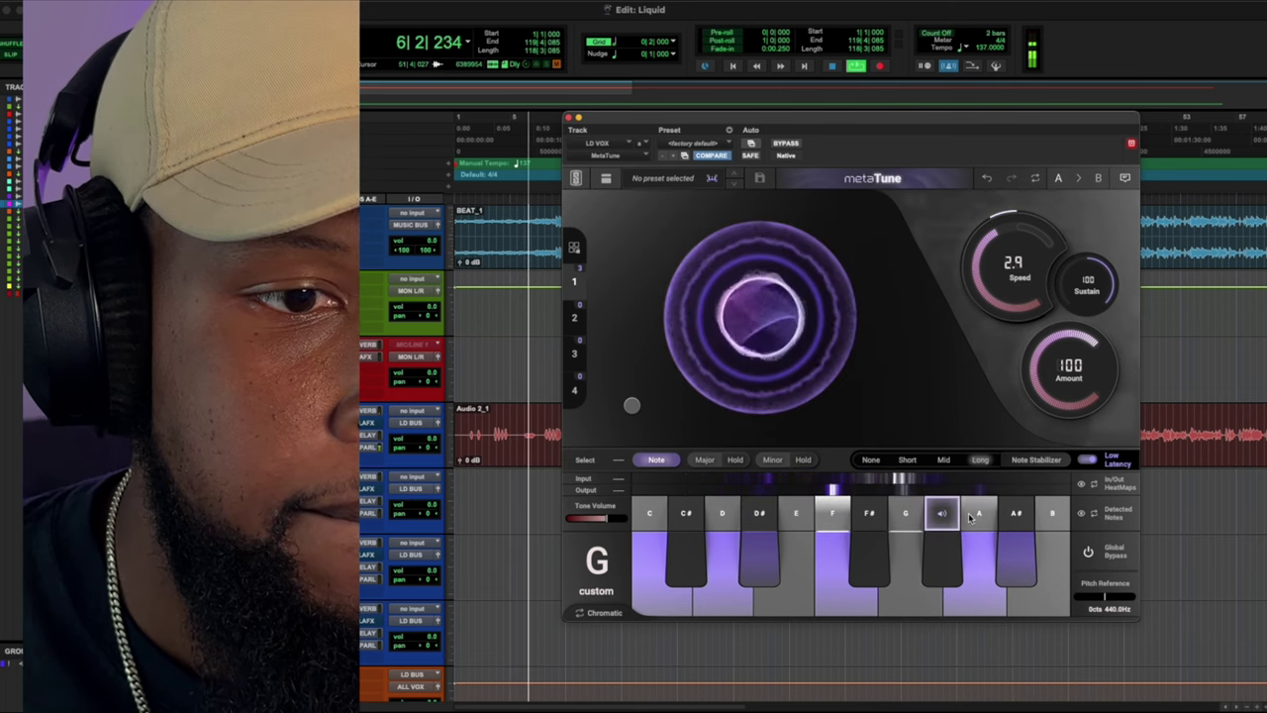
left_click(614, 553)
left_click(574, 508)
left_click(580, 554)
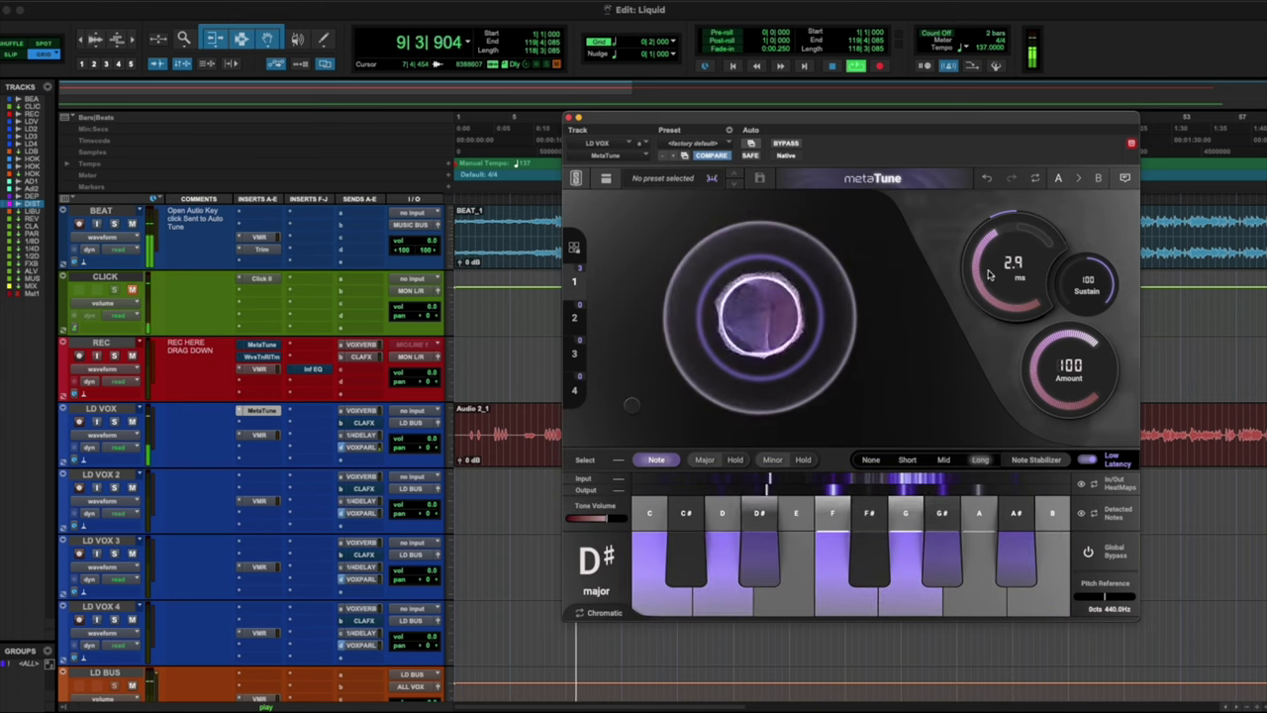
Step: Set MetaTune's speed to 3.9 ms and its amount to 98%, and close the plug-in
mouse_move(990, 272)
left_mouse_down()
mouse_move(992, 257)
mouse_move(998, 276)
left_mouse_up()
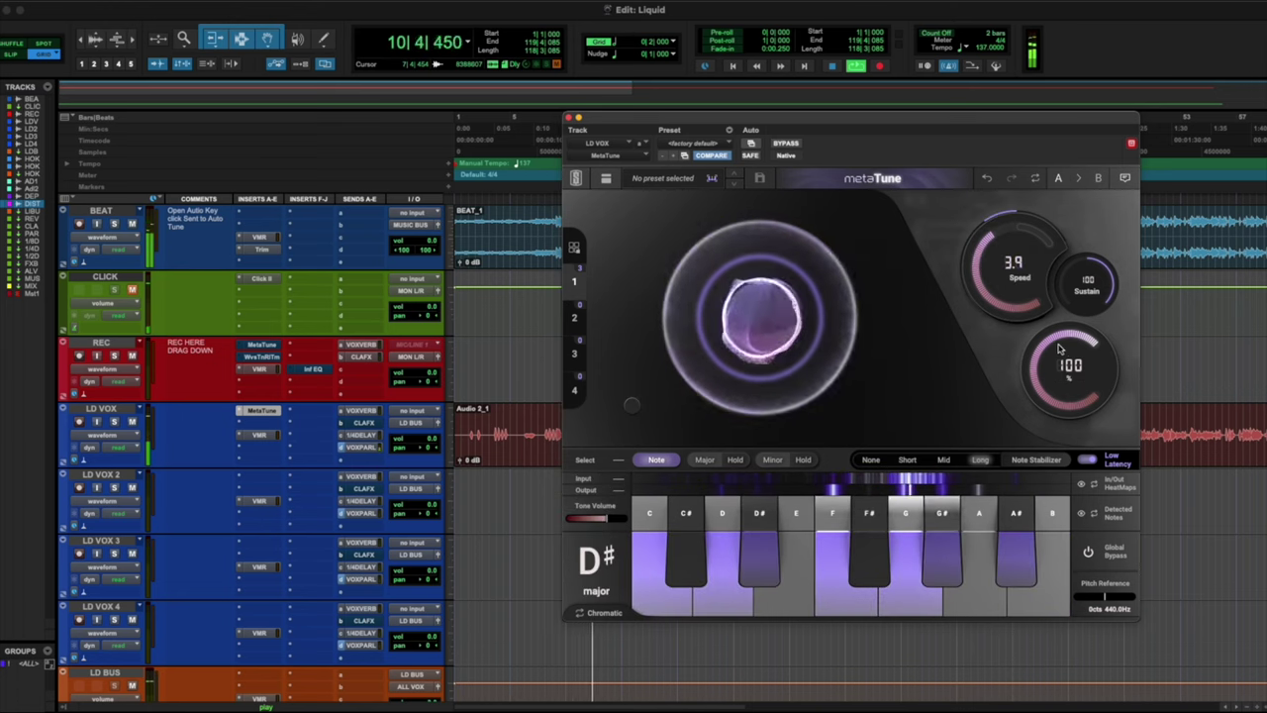
left_click_drag(1055, 358, 1058, 352)
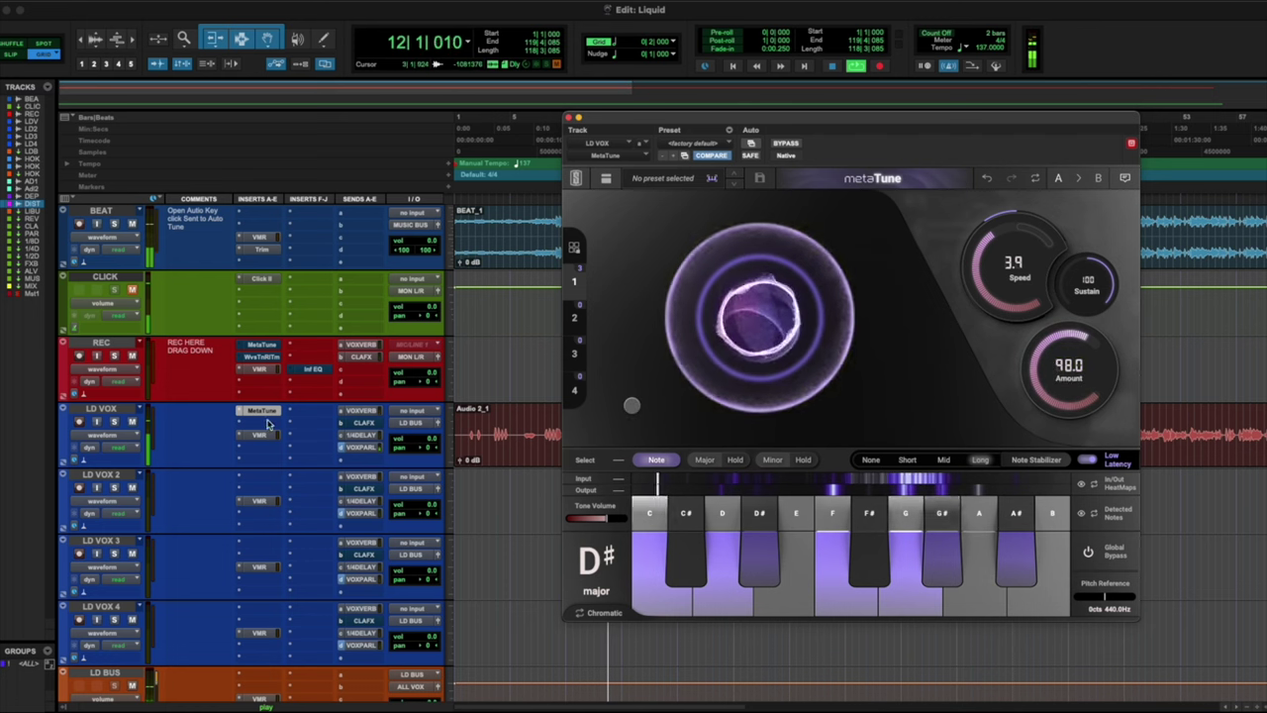
left_click(578, 117)
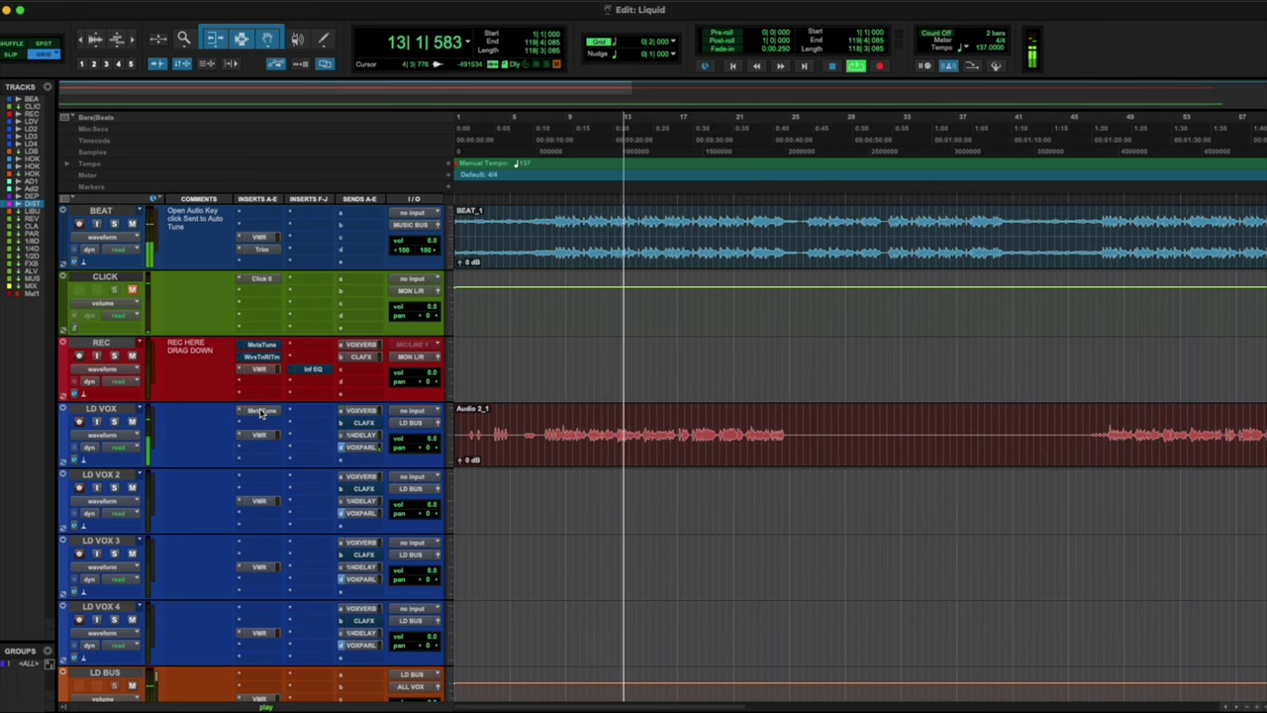
Step: Select bars 17 to 25 of the Audio 2_1 clip on LD VOX and audition that section
scroll(255, 679, "down", 10)
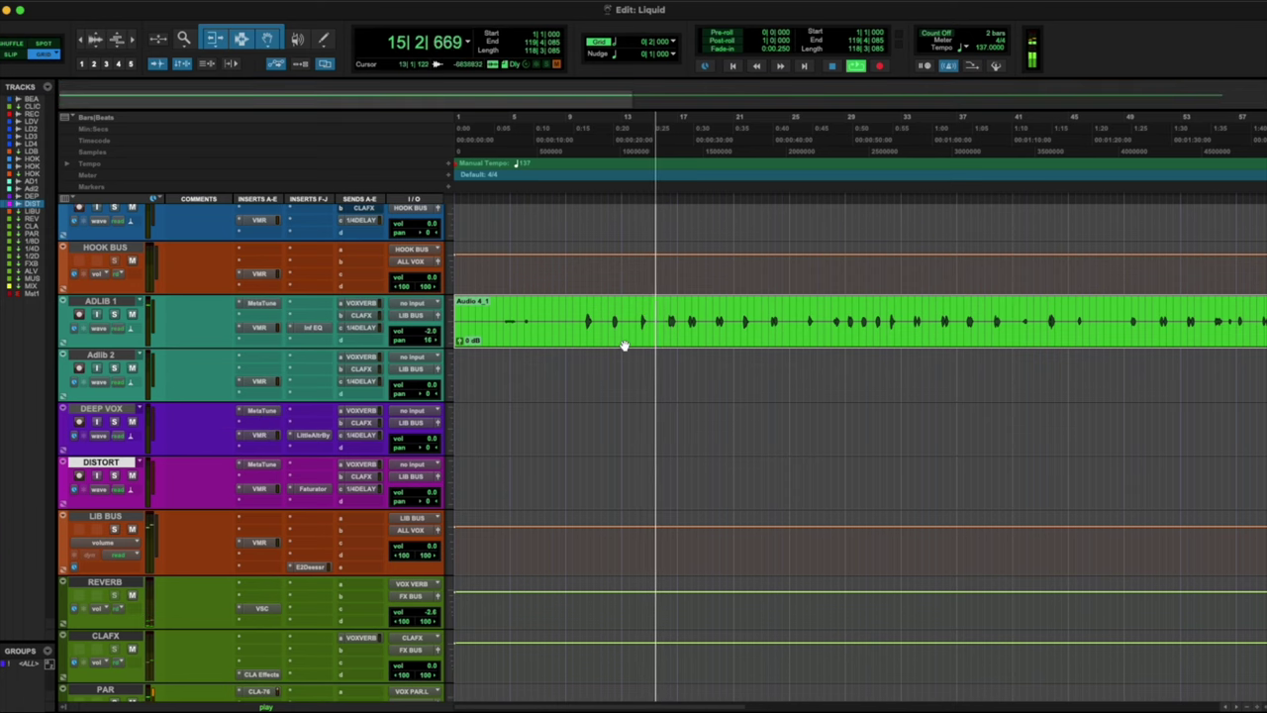
scroll(656, 353, "up", 10)
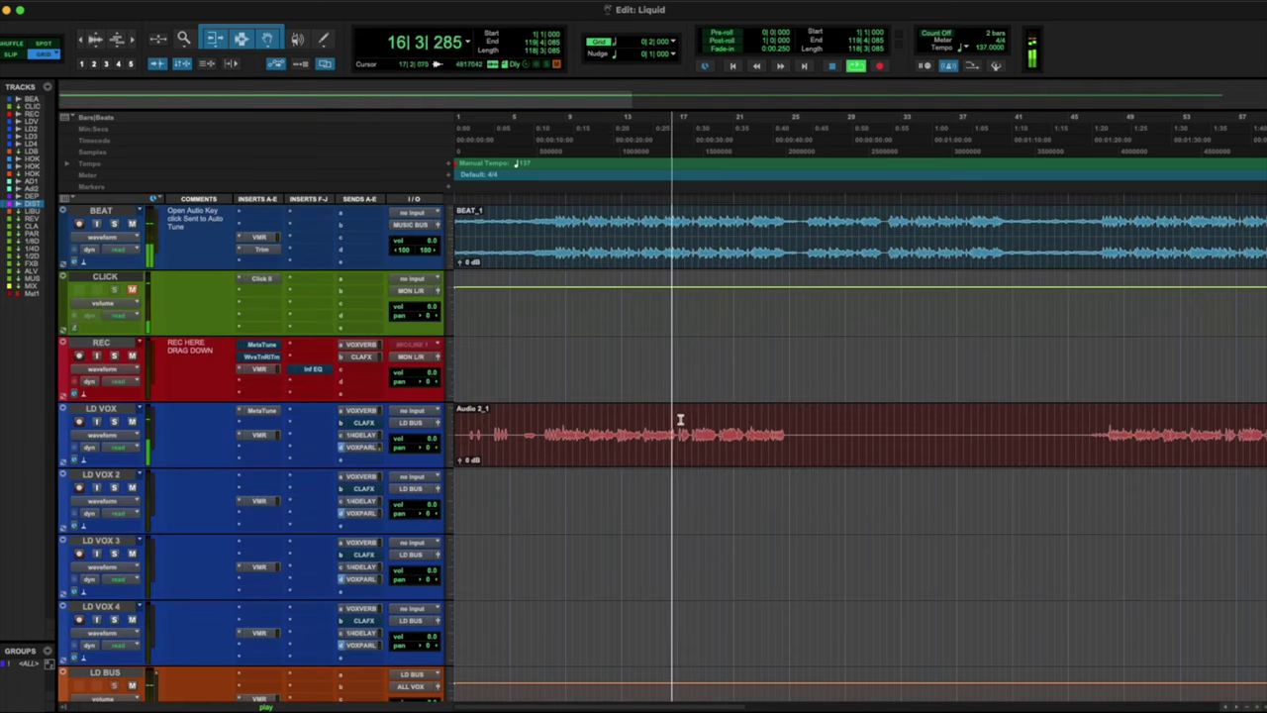
left_click_drag(677, 416, 787, 408)
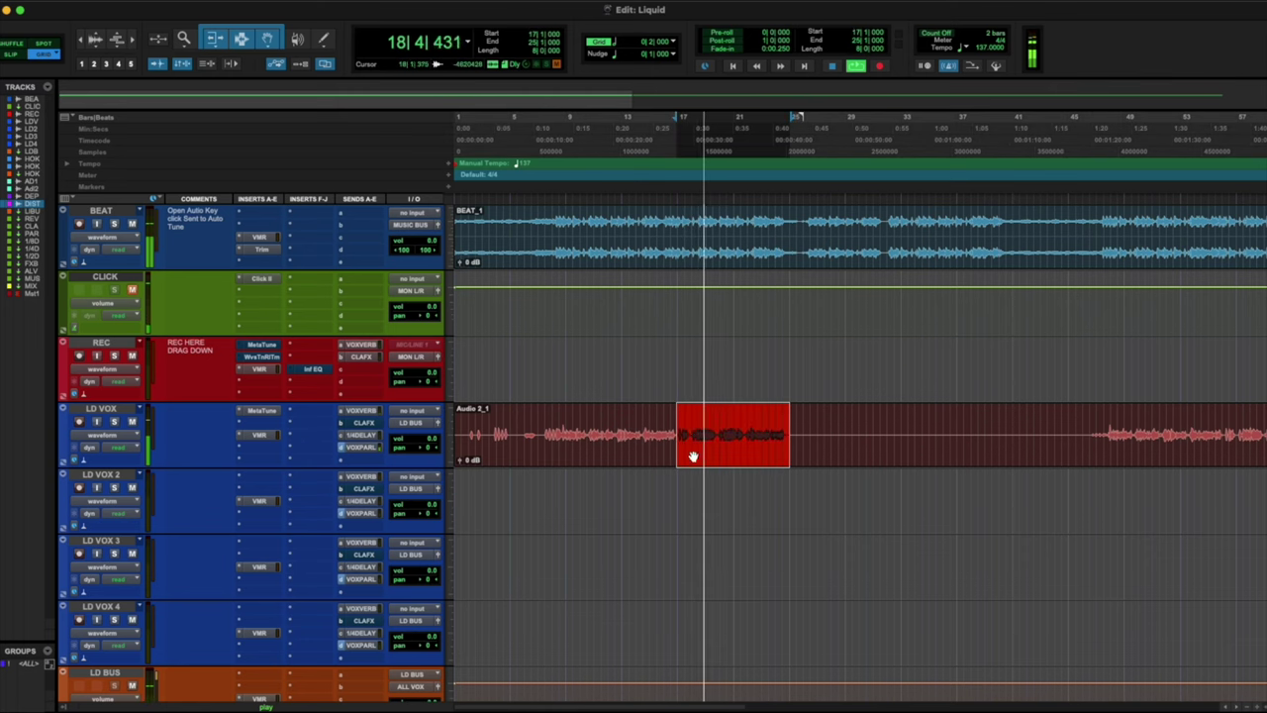
key("space")
key("space")
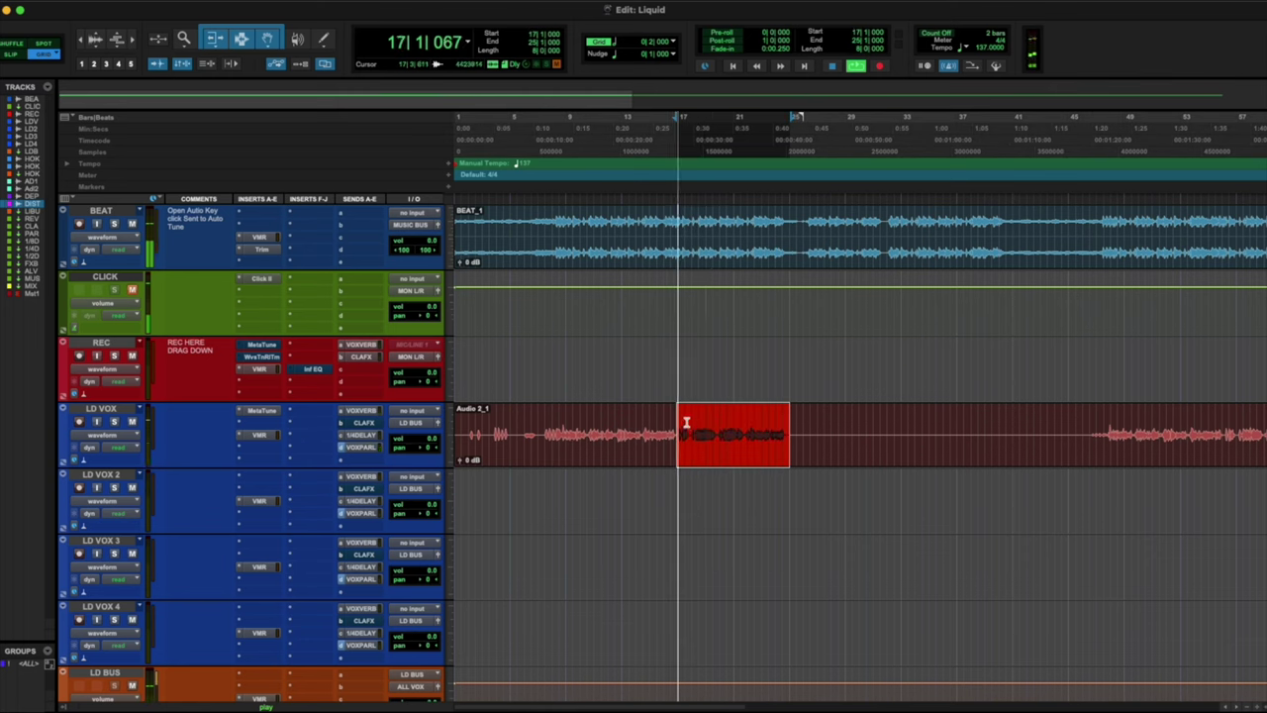
key("space")
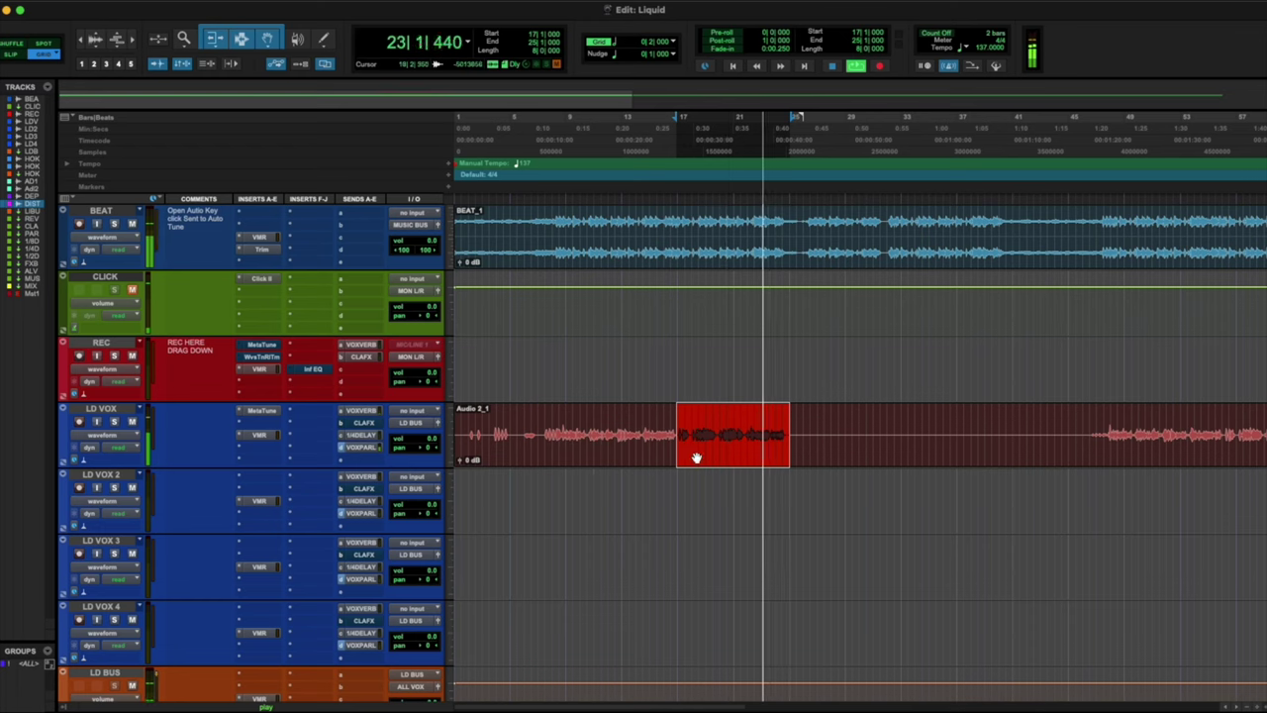
scroll(565, 481, "down", 1)
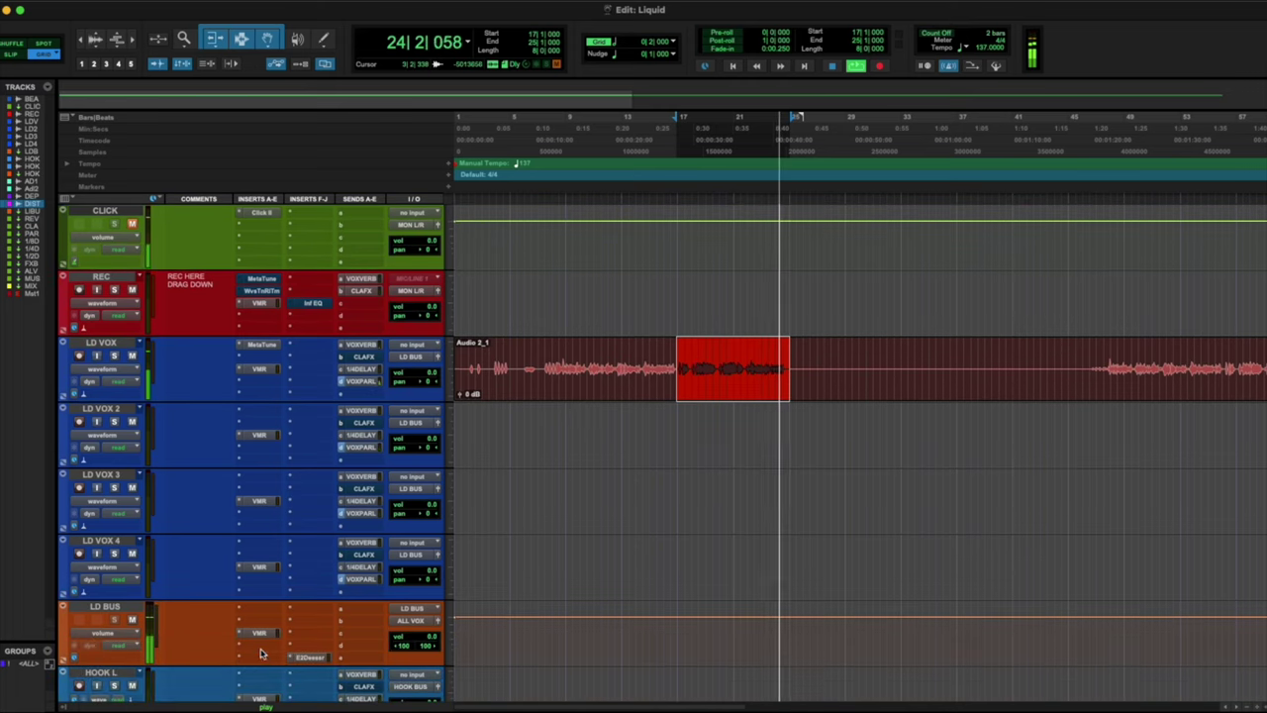
key("space")
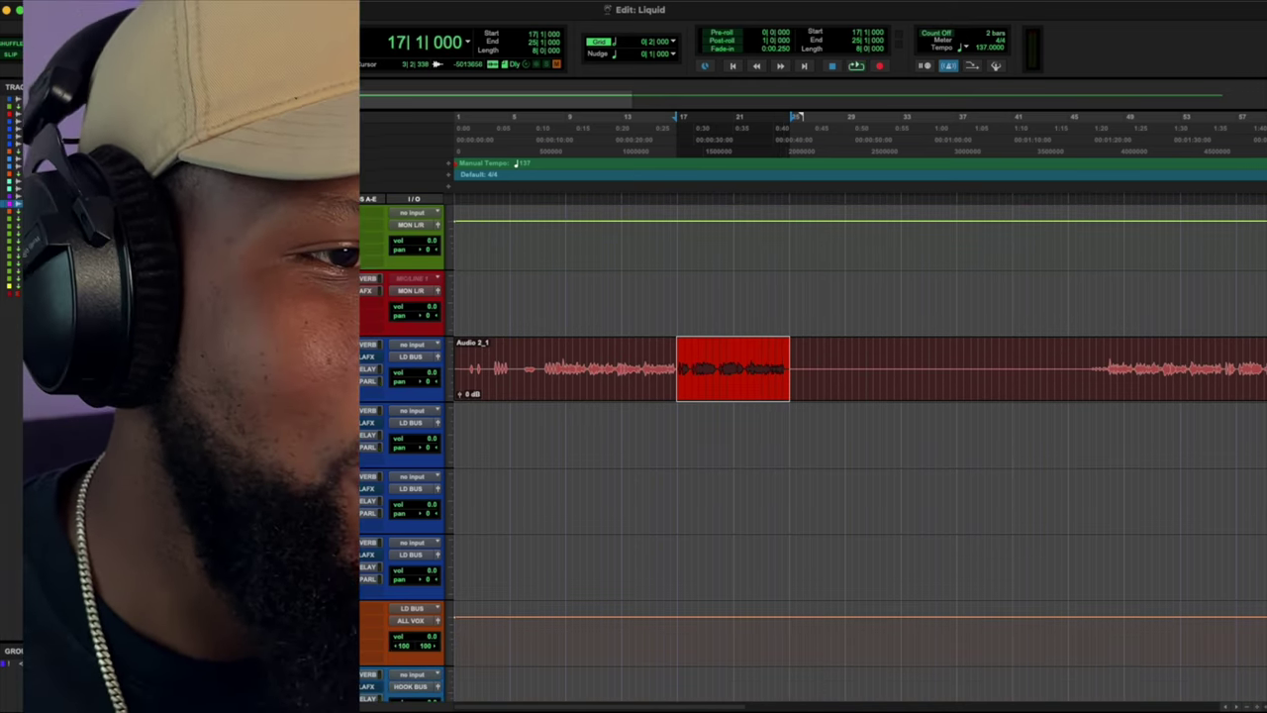
Step: In the LD BUS Virtual Mix Rack, raise the FG-73's virtual drive and replace the Custom Opto module with an FG-116
left_click(305, 609)
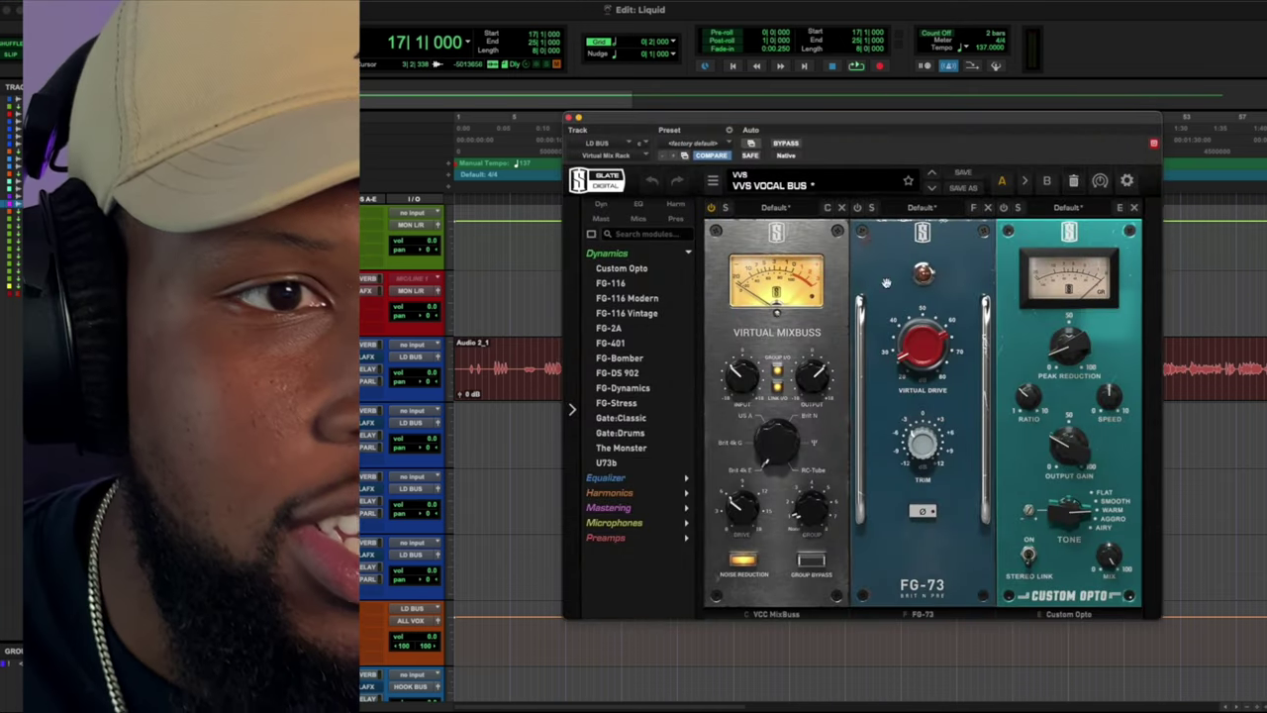
left_click_drag(983, 138, 784, 141)
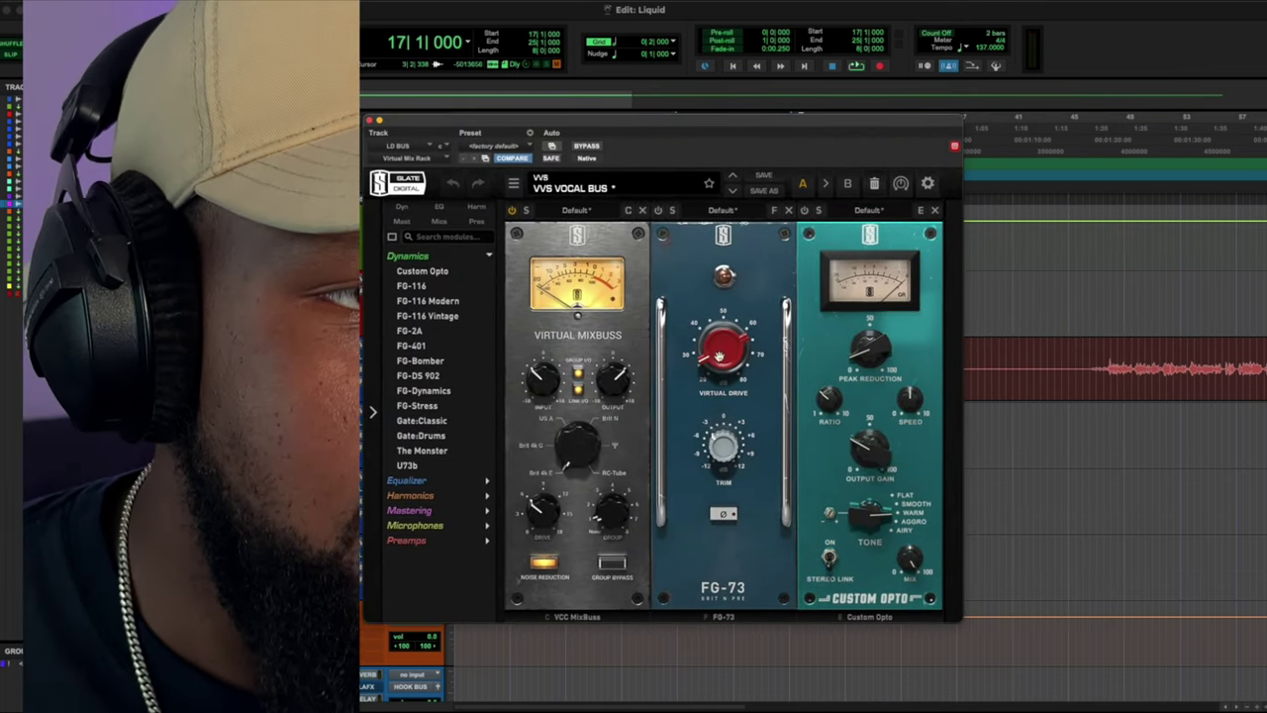
left_click_drag(709, 349, 709, 336)
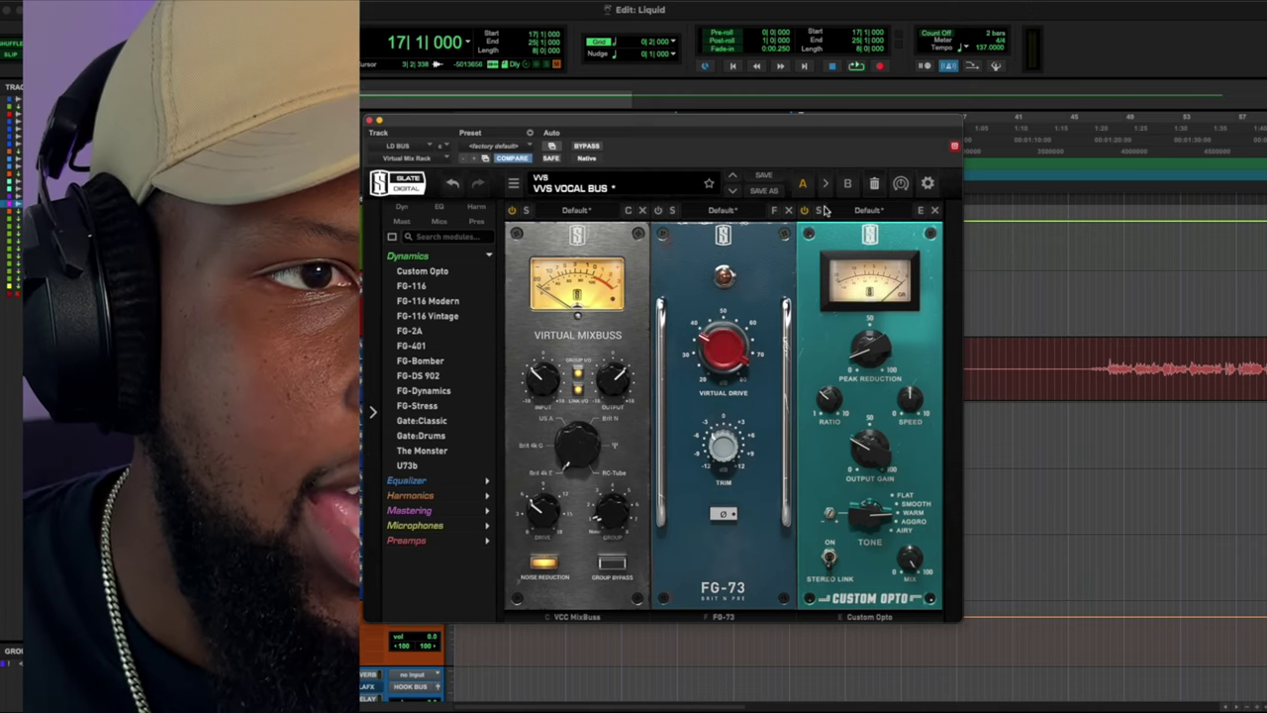
left_click(934, 210)
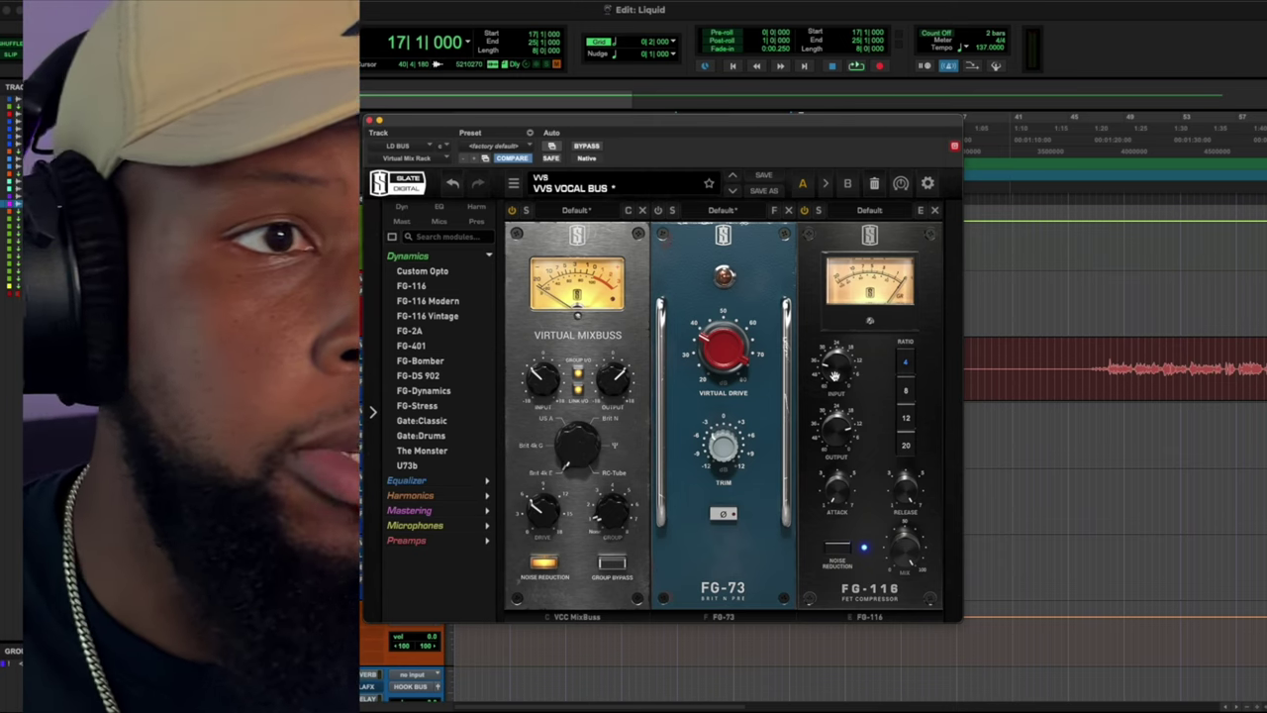
Step: Set the FG-116 compressor's input to about -25 dB and its output to about -23 dB while auditioning the selected vocal section
left_click_drag(622, 121, 1069, 186)
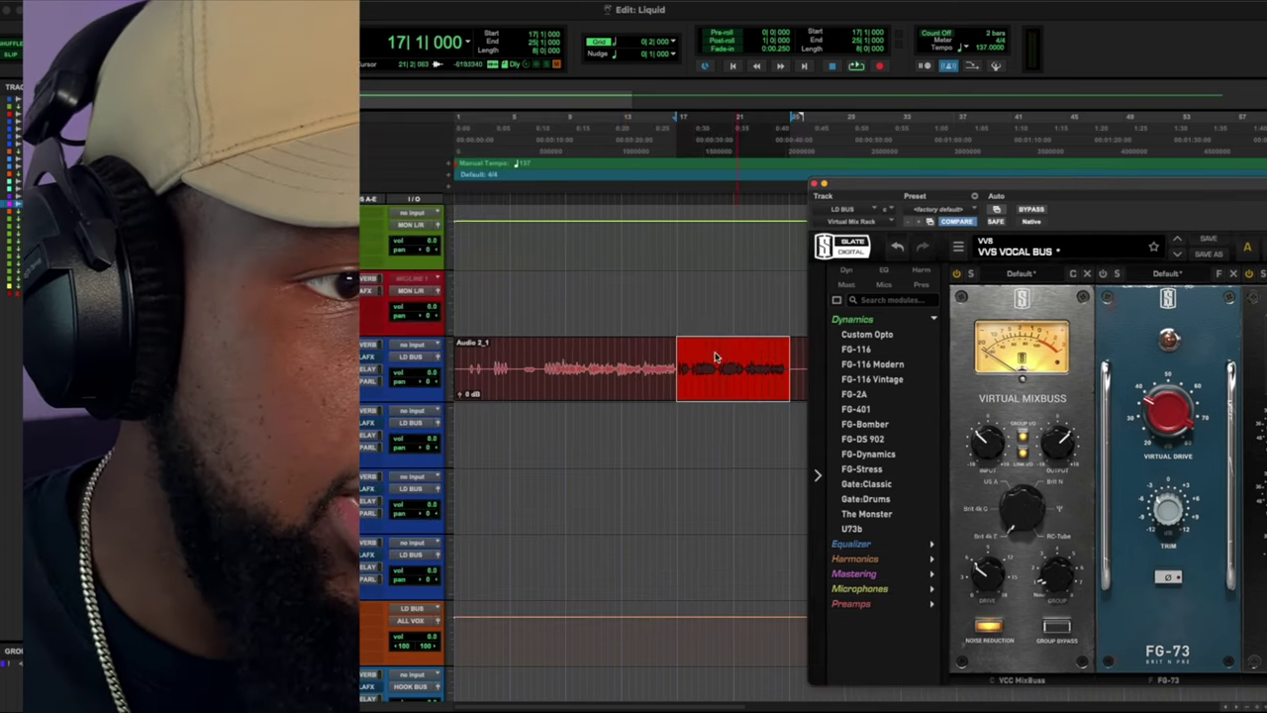
key("t")
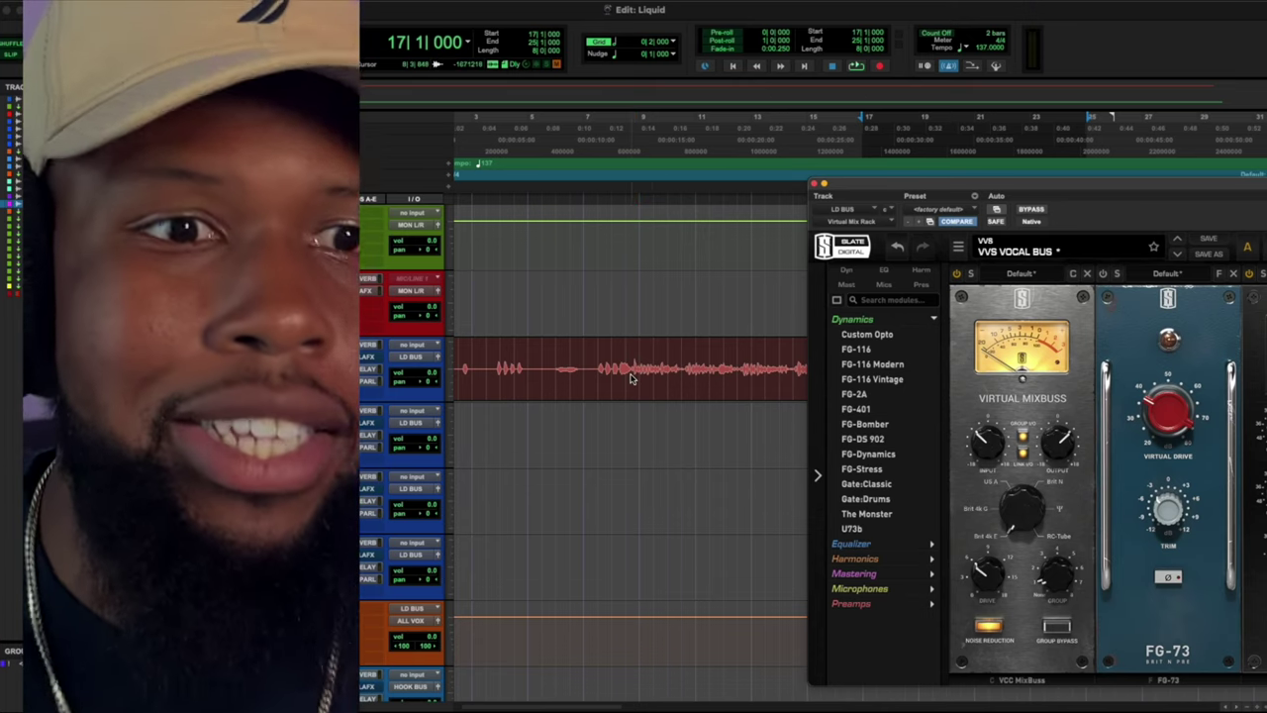
left_click_drag(1089, 184, 670, 105)
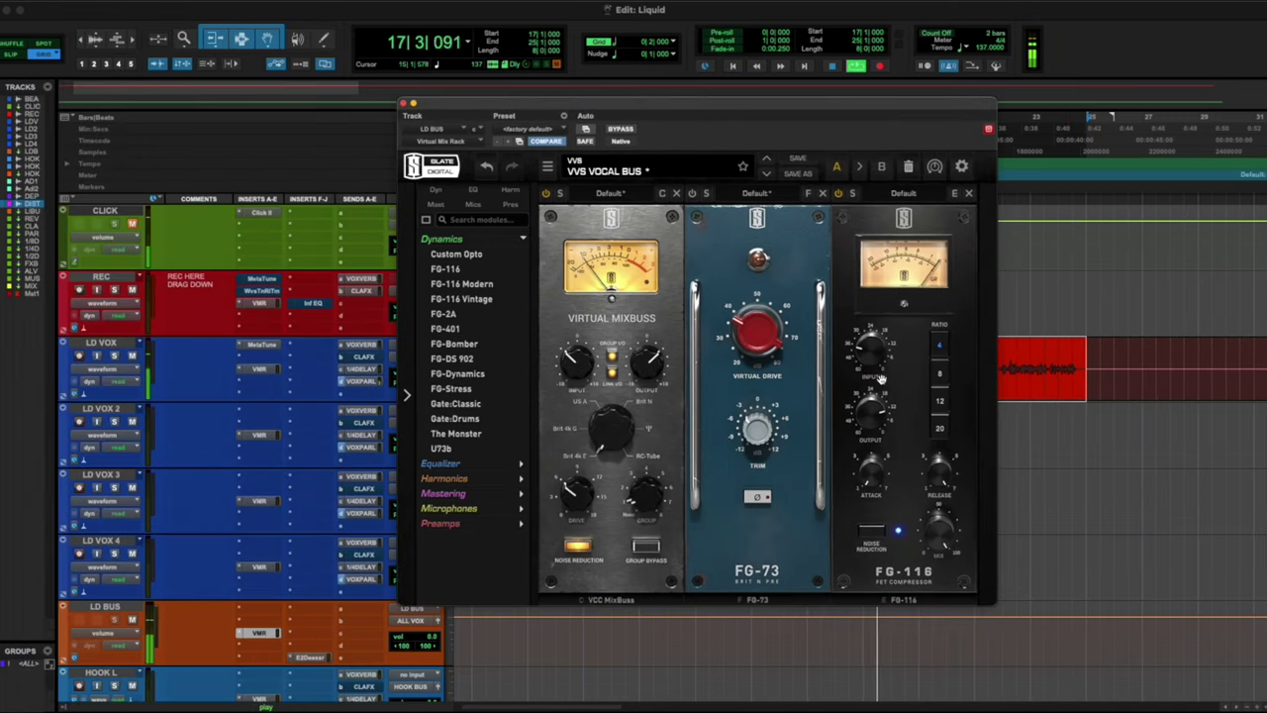
left_click_drag(867, 353, 871, 328)
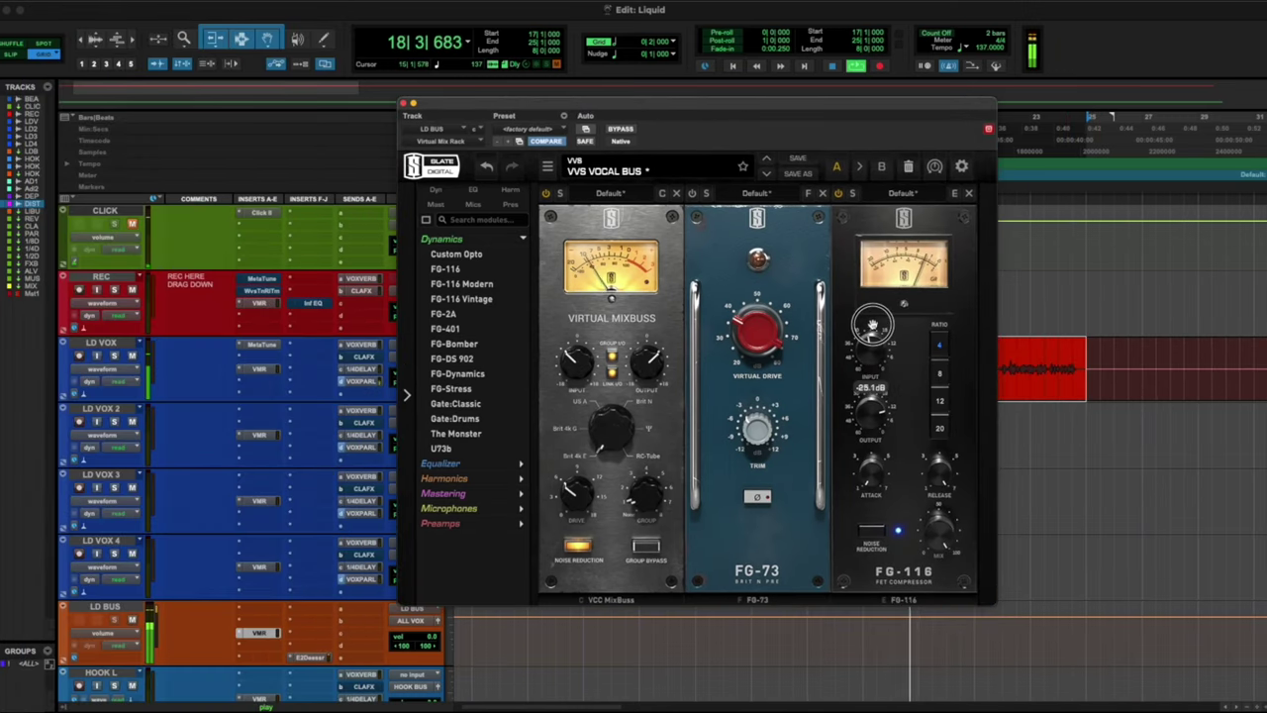
left_click_drag(871, 421, 872, 455)
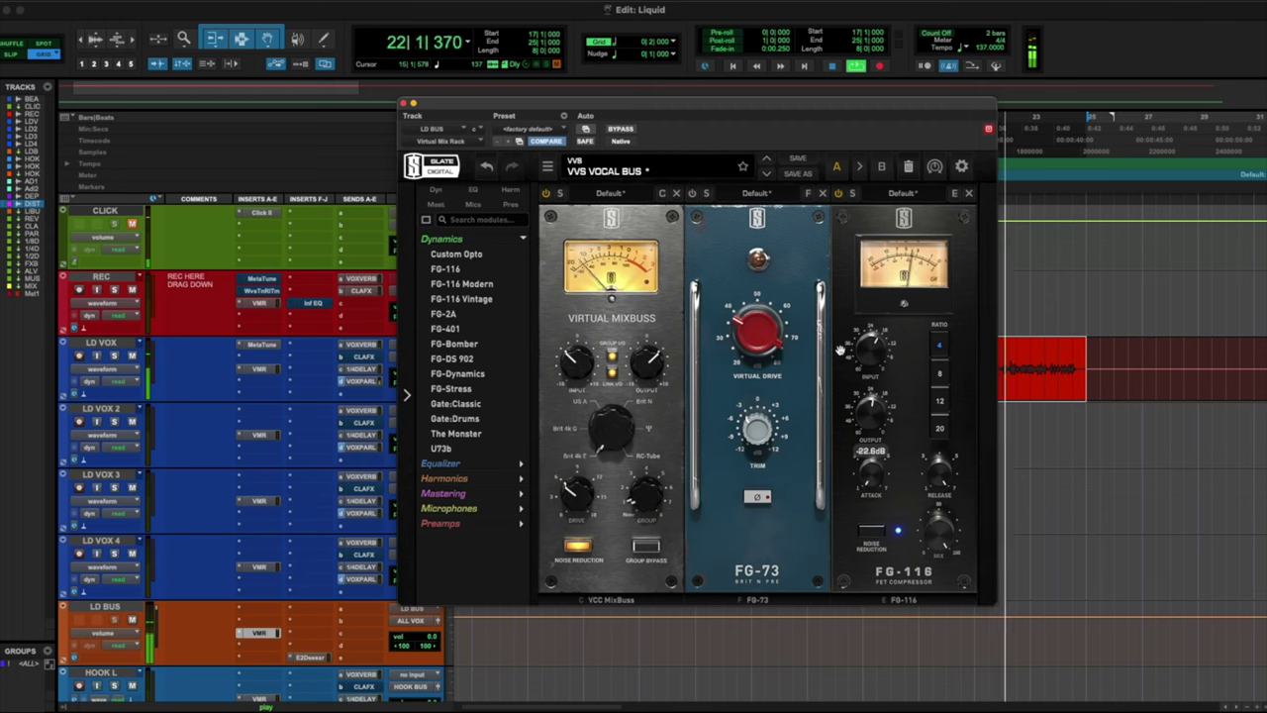
left_click_drag(871, 425, 871, 422)
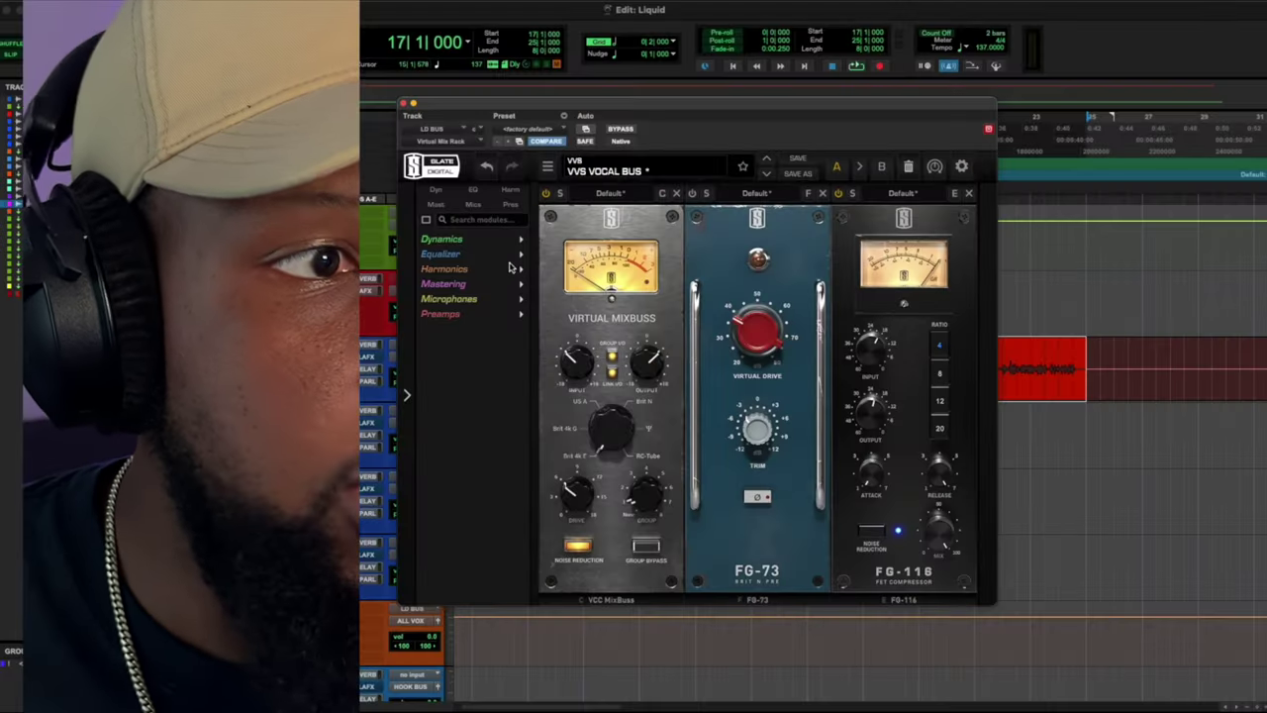
Step: Add an FG-S equalizer after the FG-116 and set its filter to about 72 Hz
left_click(511, 254)
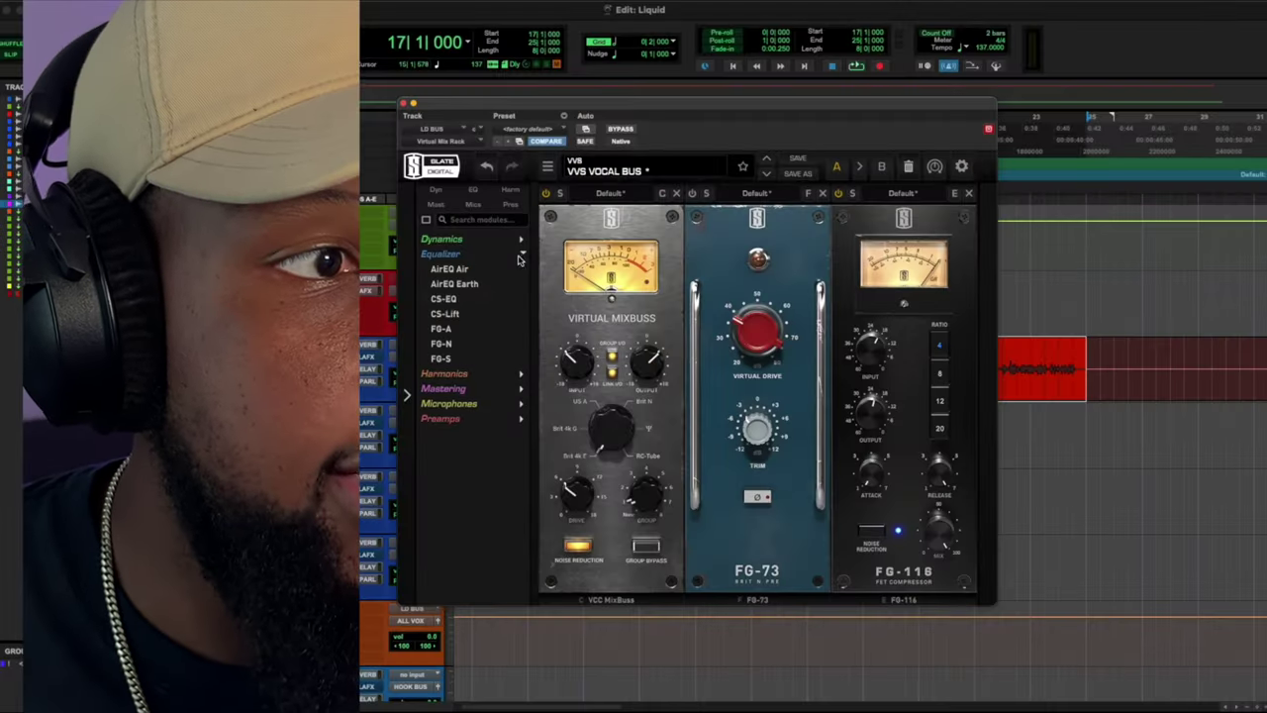
left_click(442, 358)
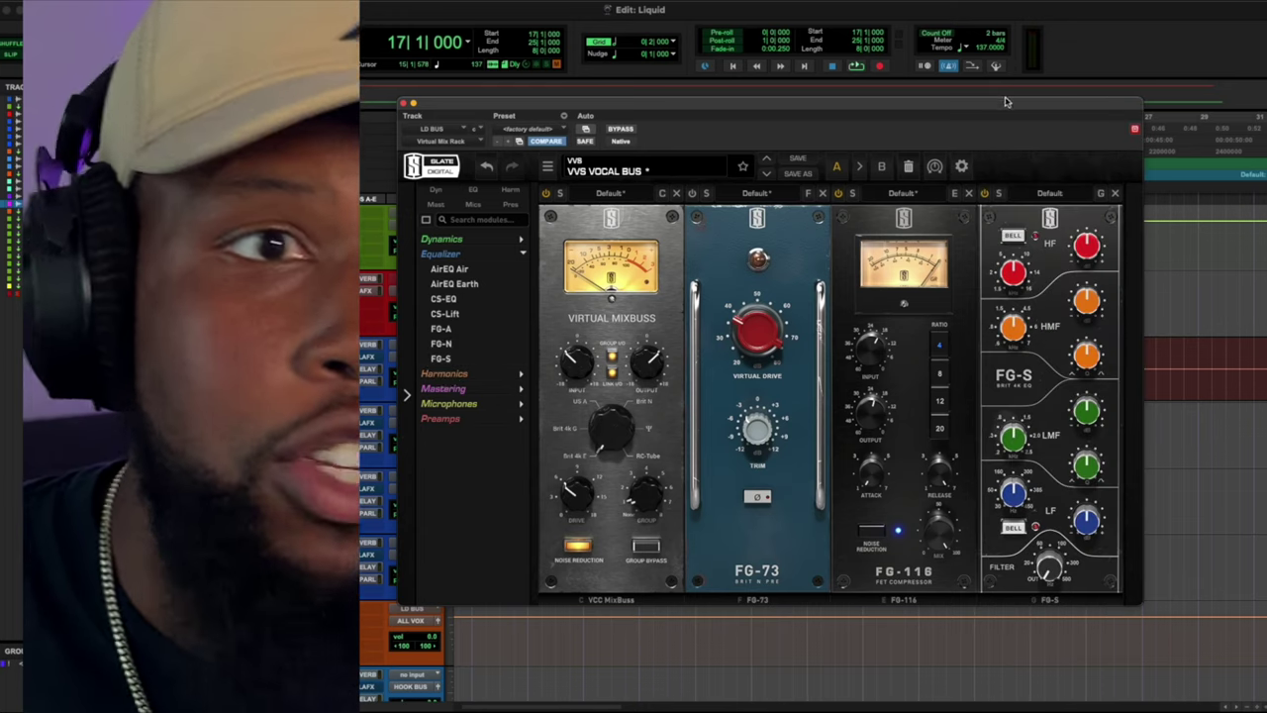
left_click_drag(1003, 108, 915, 102)
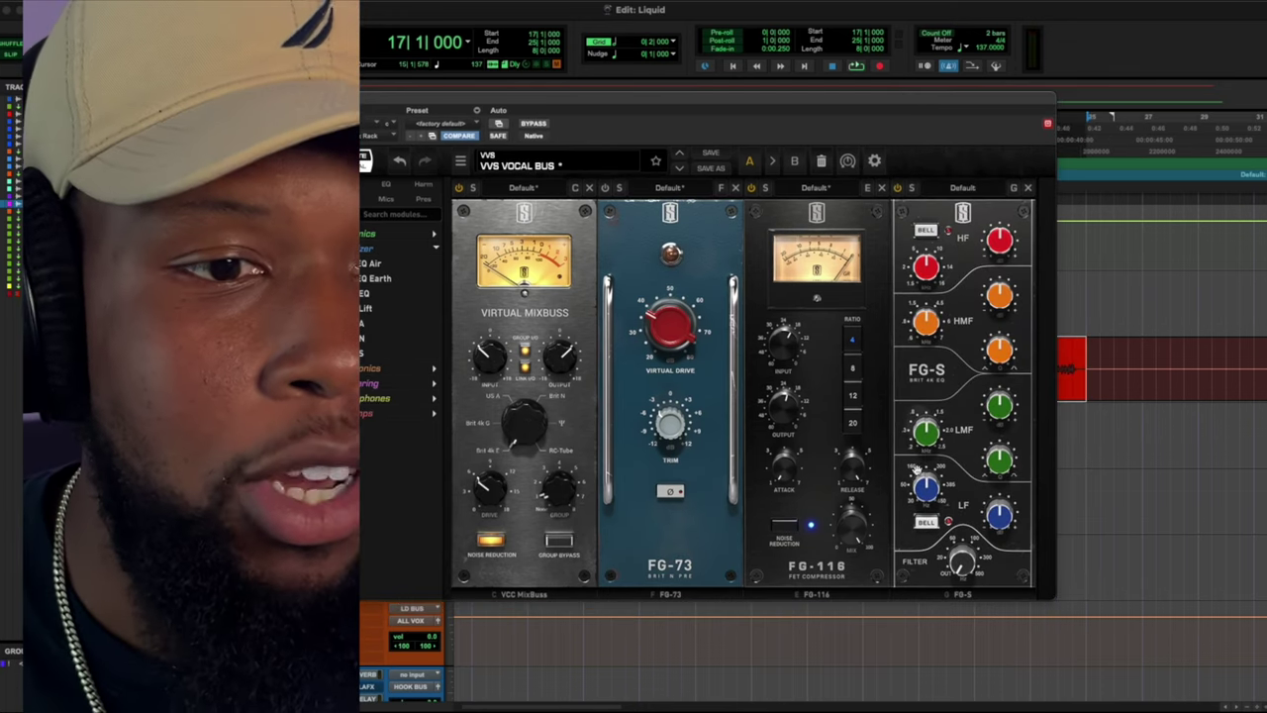
left_click_drag(959, 562, 959, 492)
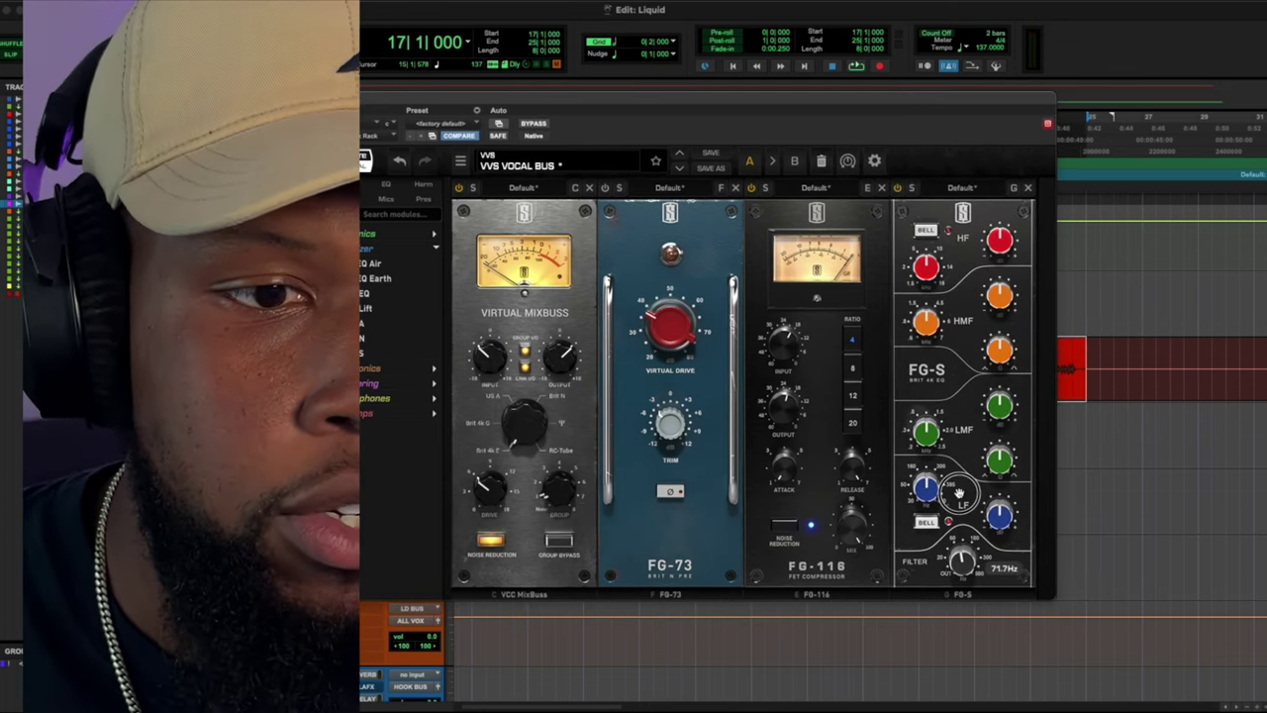
Step: During playback, sweep the FG-S low-frequency band with a boost to about 381 Hz, then cut it by about 3.4 dB
key("space")
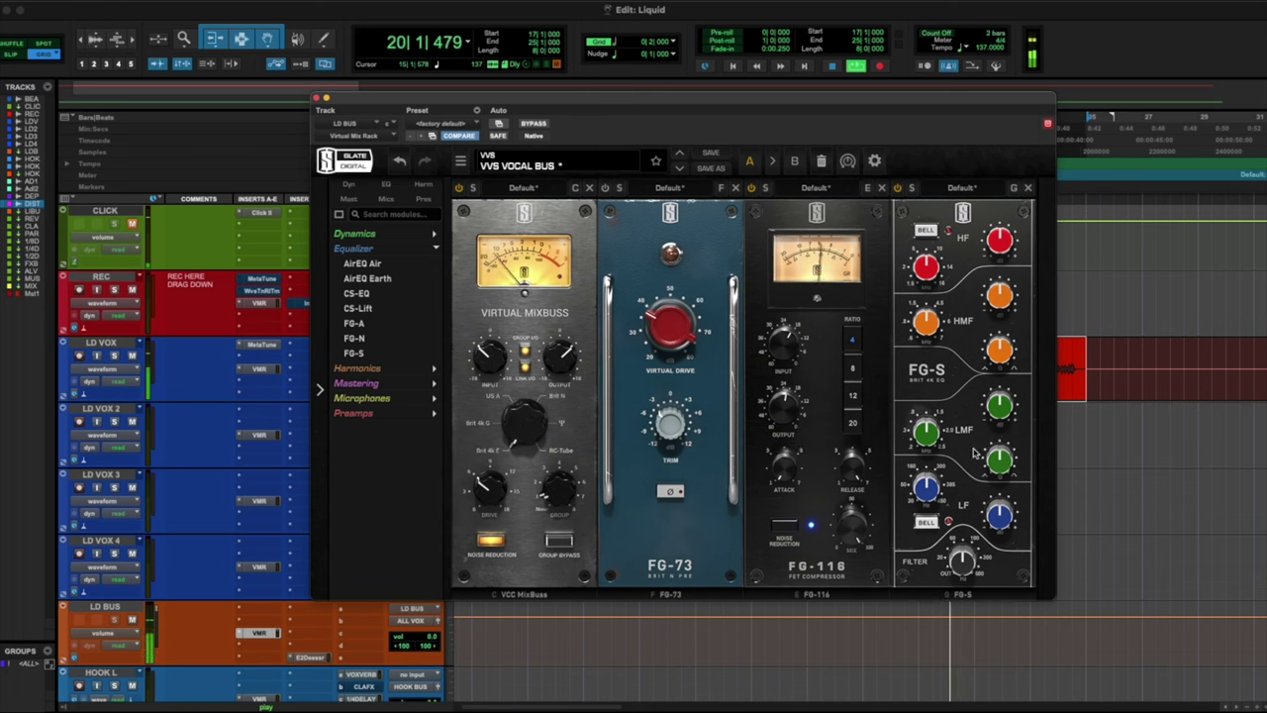
left_click_drag(1001, 510, 996, 335)
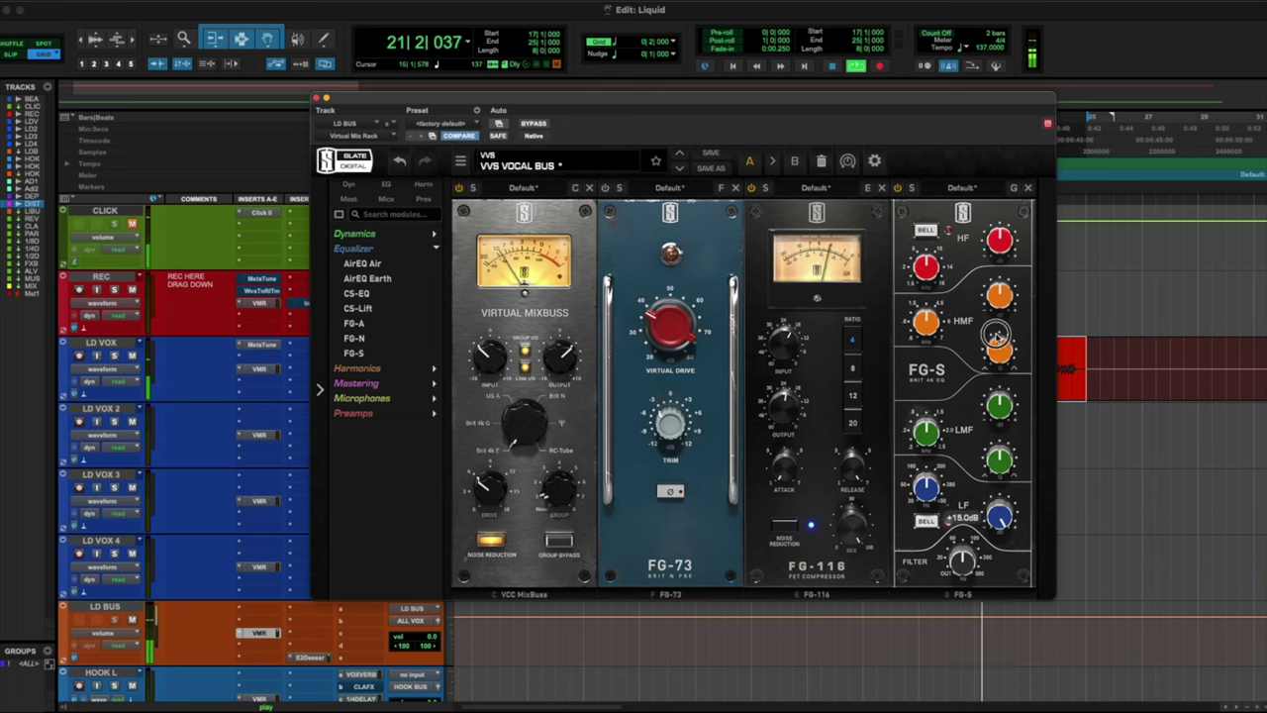
left_click_drag(921, 479, 925, 448)
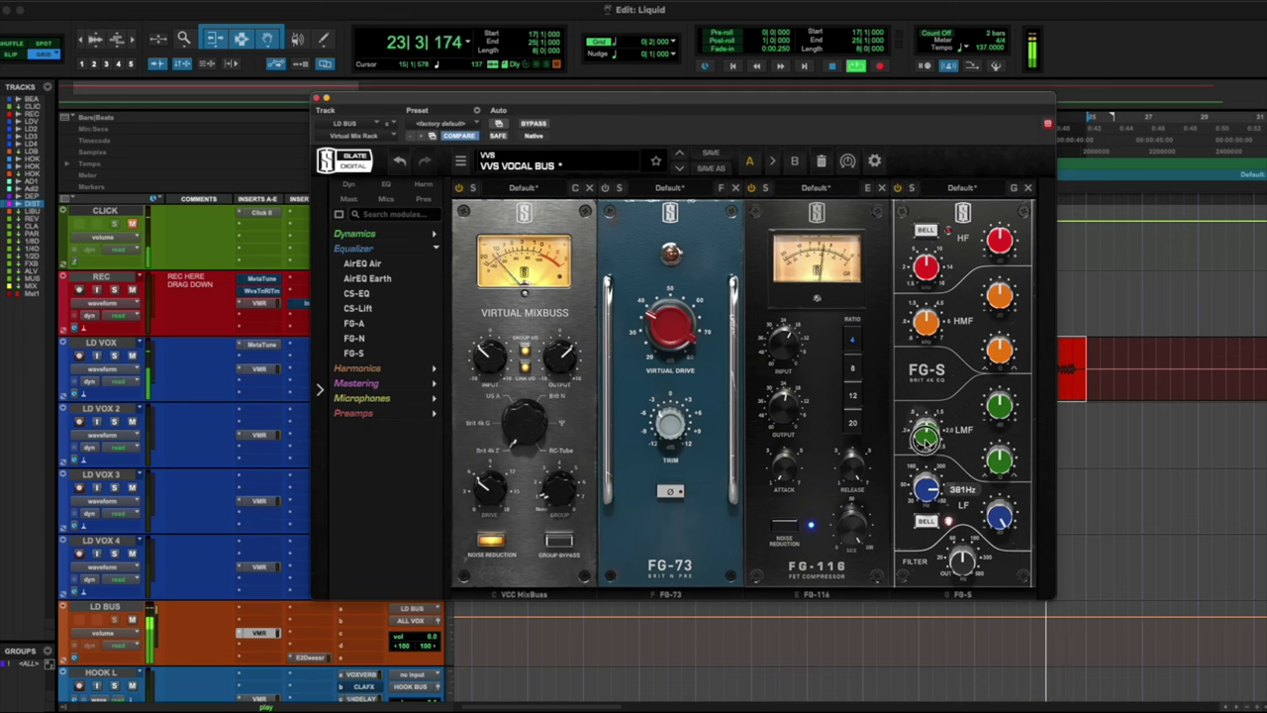
left_click_drag(988, 535, 990, 594)
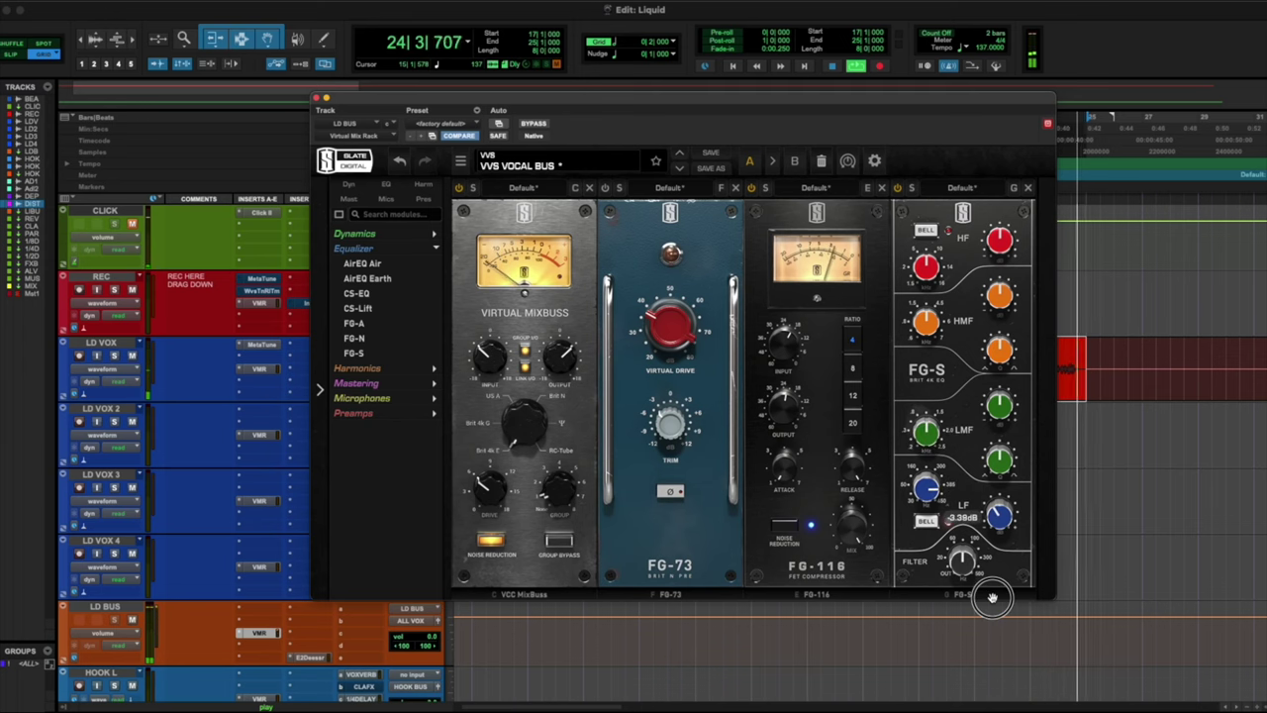
Step: During playback, sweep the FG-S high-mid band with a full boost, set its Q to about 1.88, and pull its gain back down
key("space")
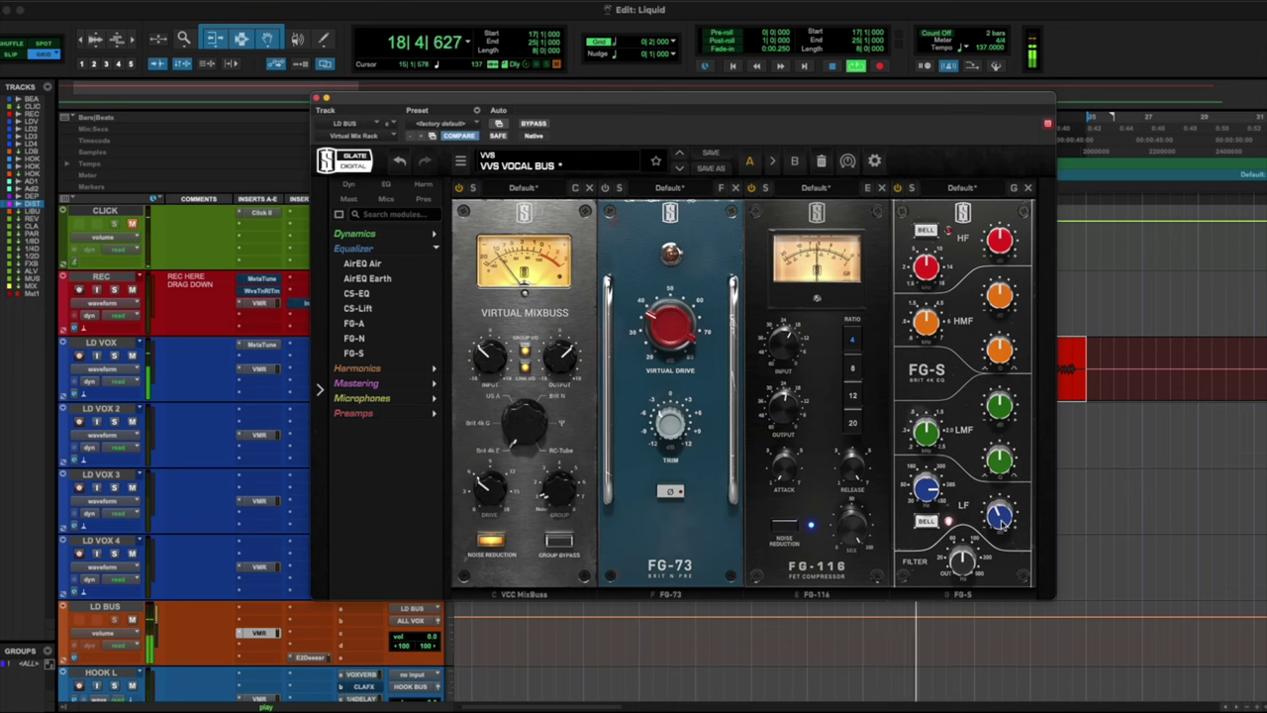
left_click_drag(1001, 523, 1002, 523)
left_click_drag(995, 286, 998, 186)
left_click_drag(992, 358, 989, 359)
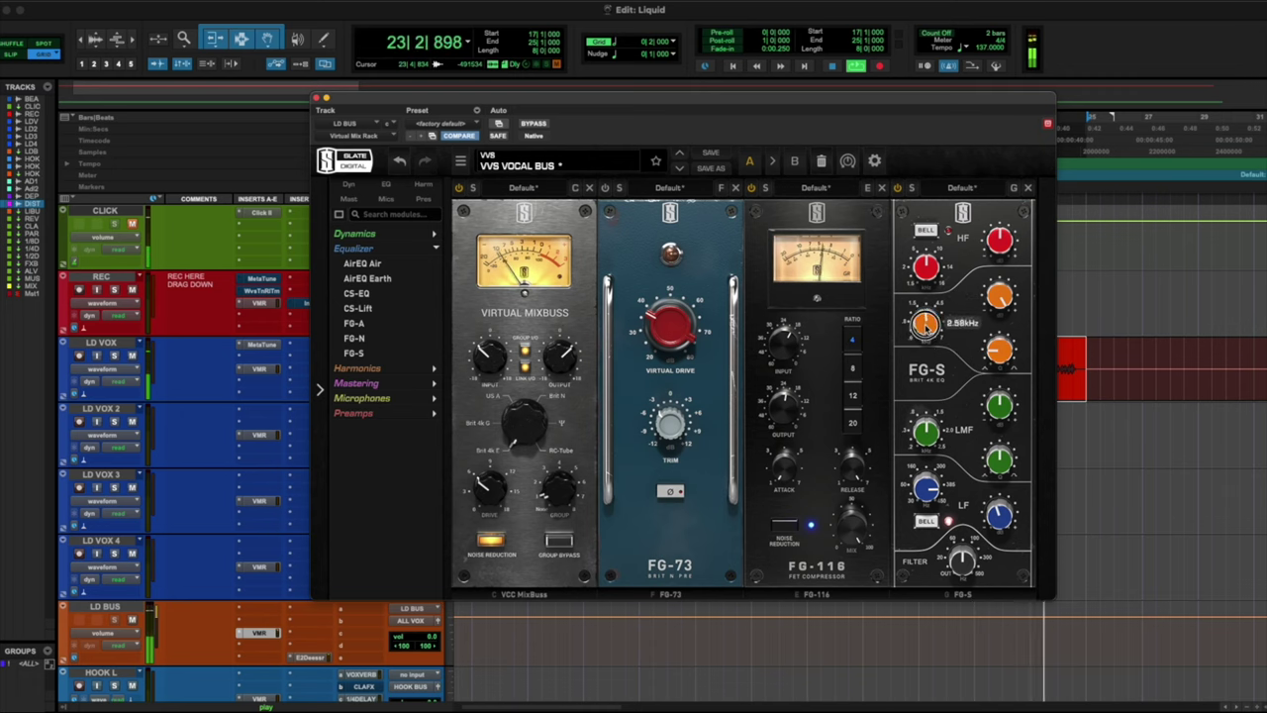
left_click_drag(928, 315, 920, 322)
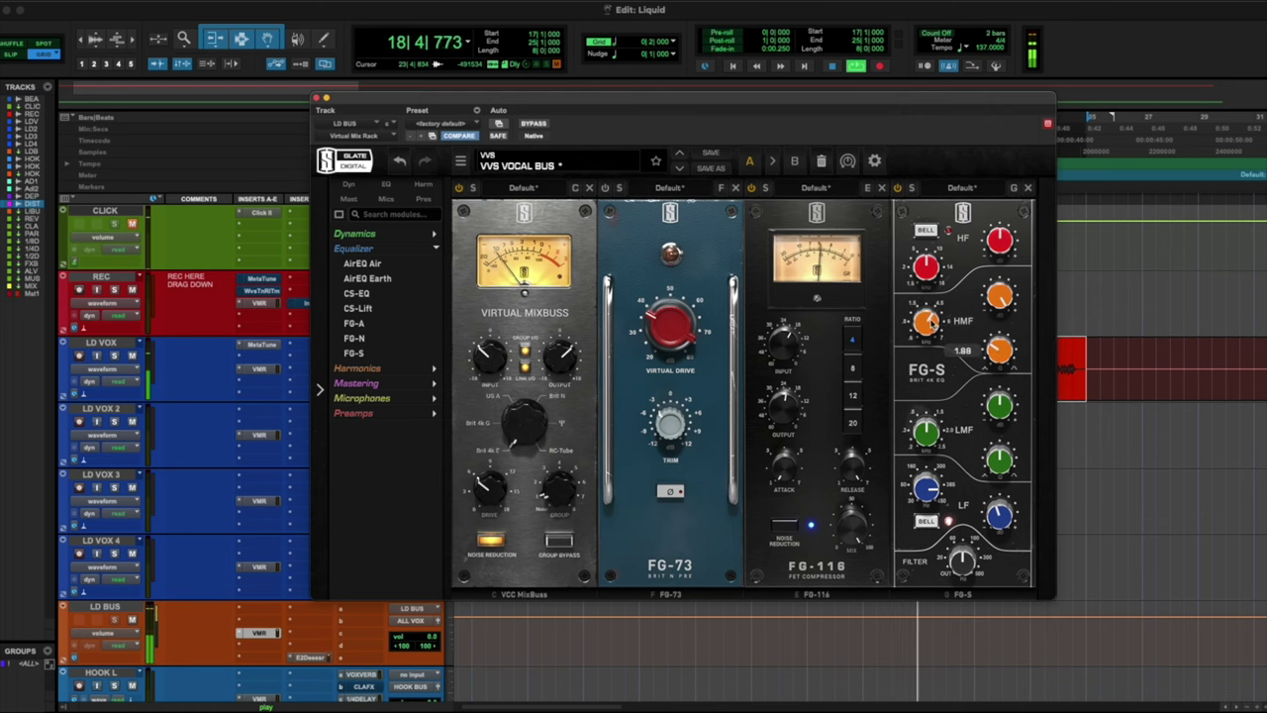
left_click_drag(998, 292, 986, 372)
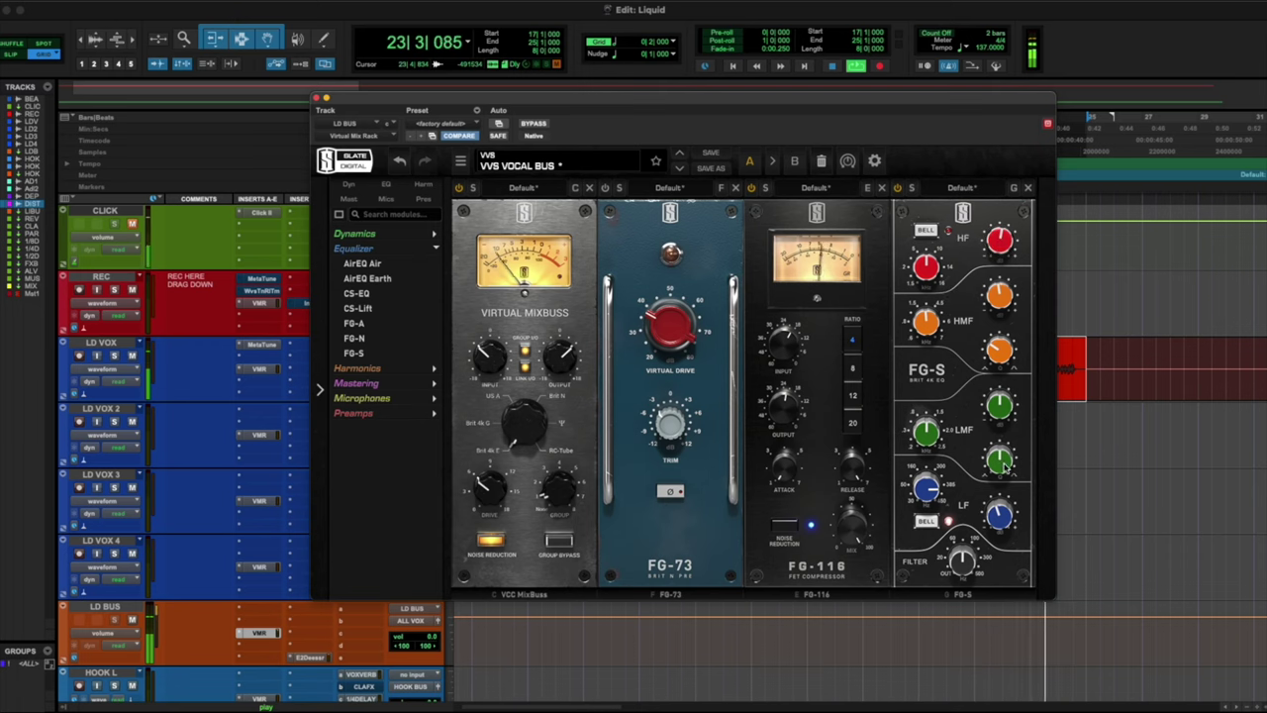
Step: Sweep the FG-S low-mid band with a +15 dB boost to about 635 Hz, cut it by about 1.1 dB, and set its Q to about 1.79
left_click_drag(1003, 465, 1002, 489)
left_click_drag(1003, 402, 1007, 307)
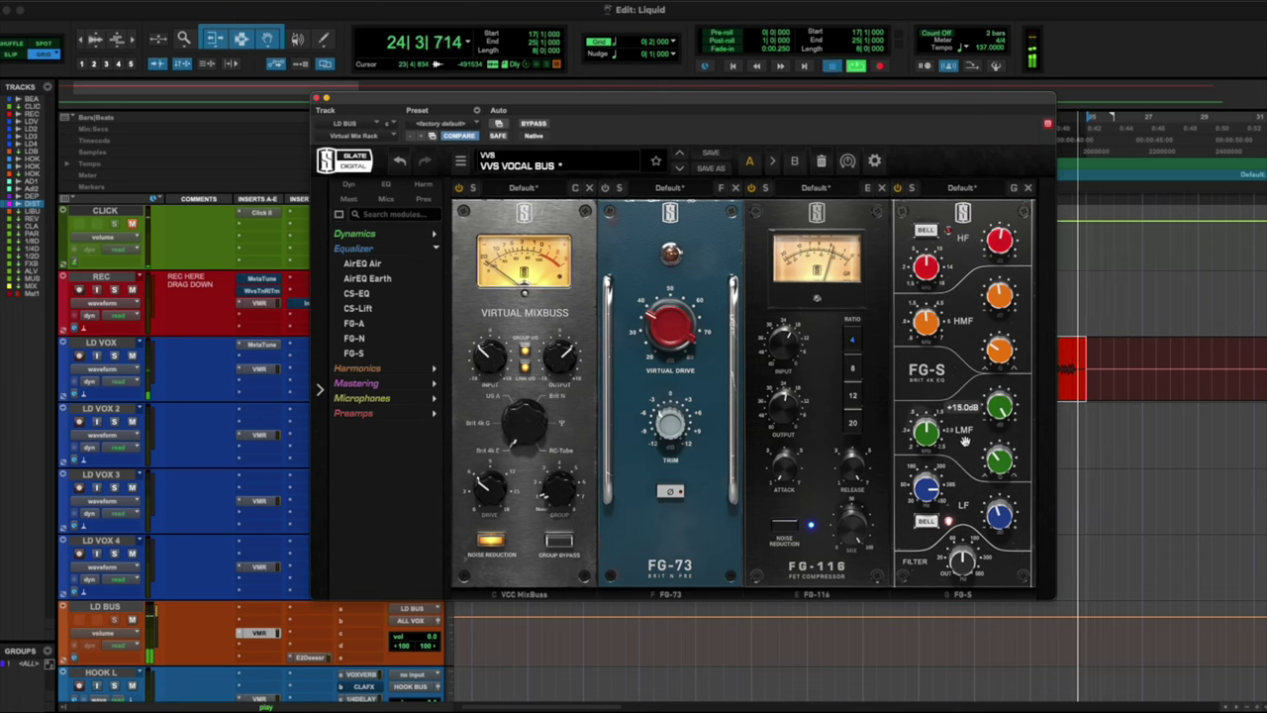
left_click_drag(992, 461, 928, 457)
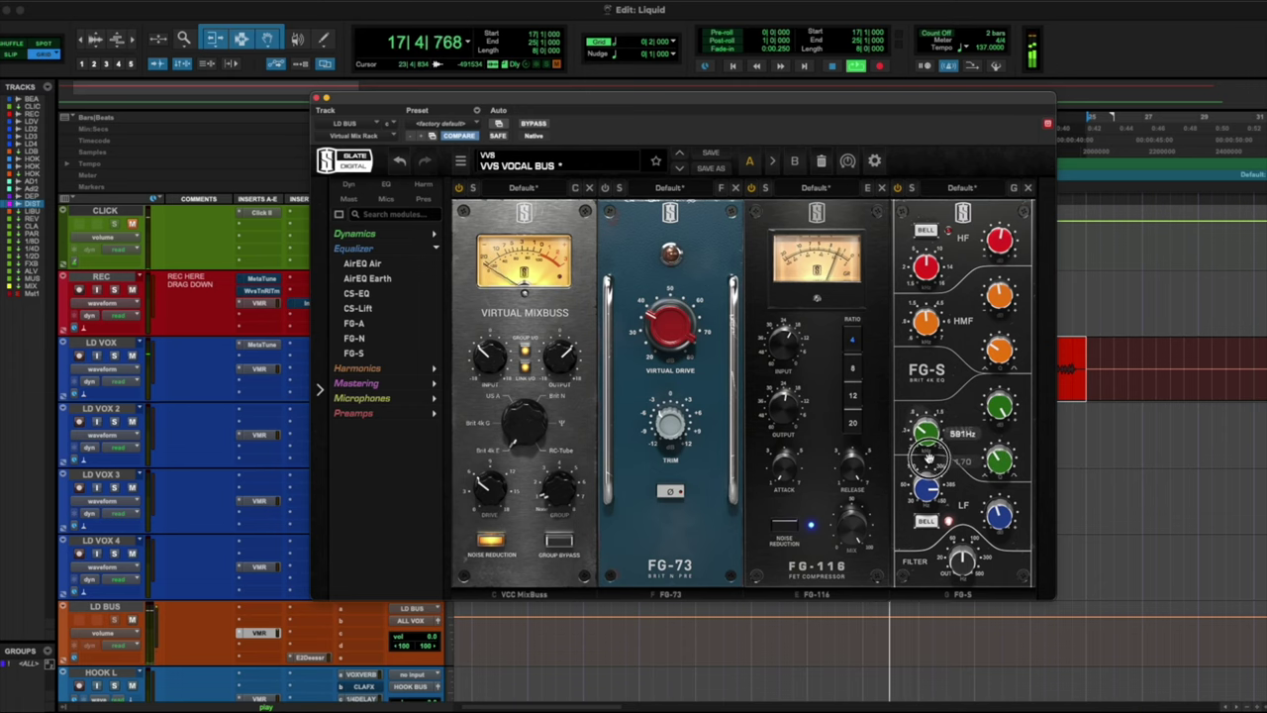
left_click_drag(925, 430, 917, 441)
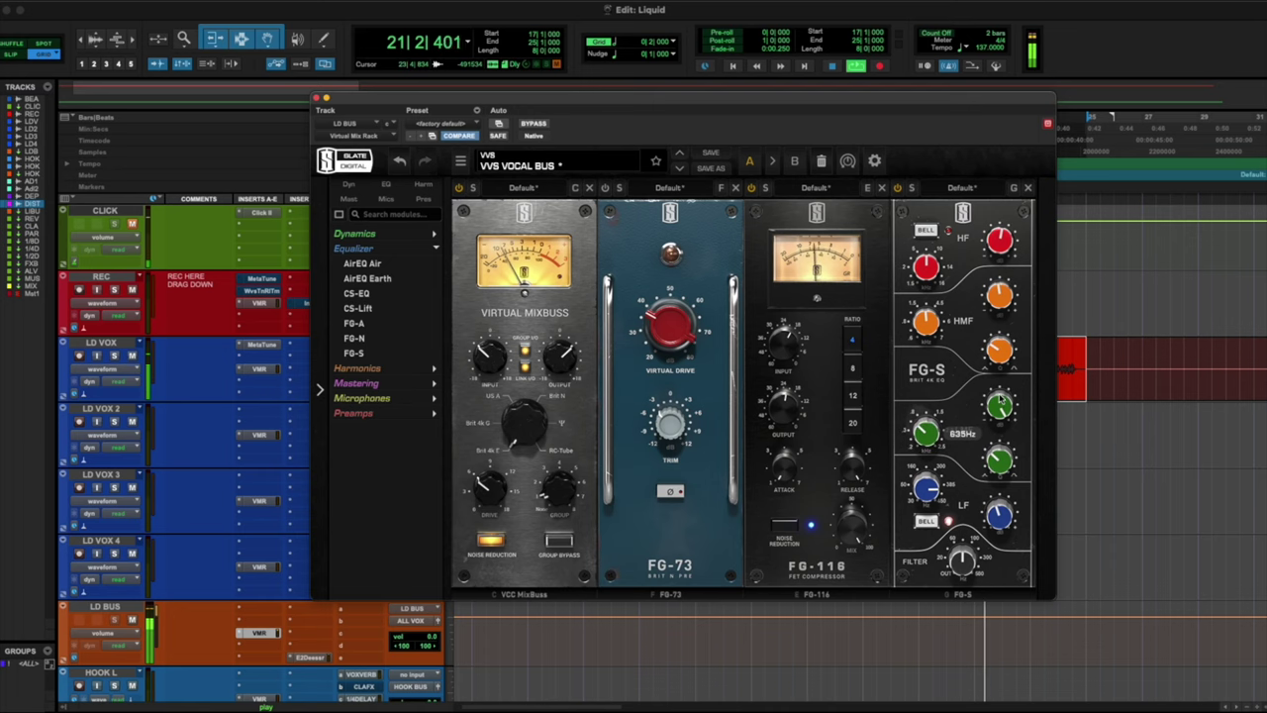
left_click_drag(1000, 401, 992, 474)
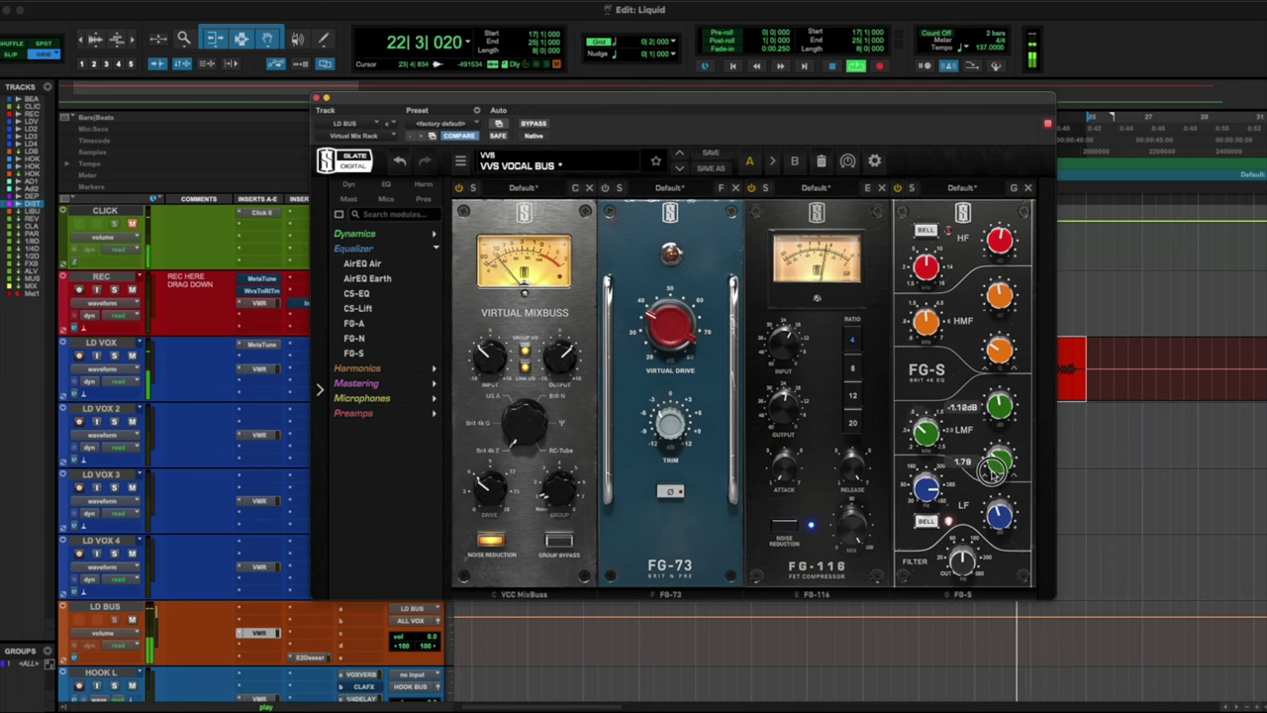
left_click_drag(990, 507, 995, 517)
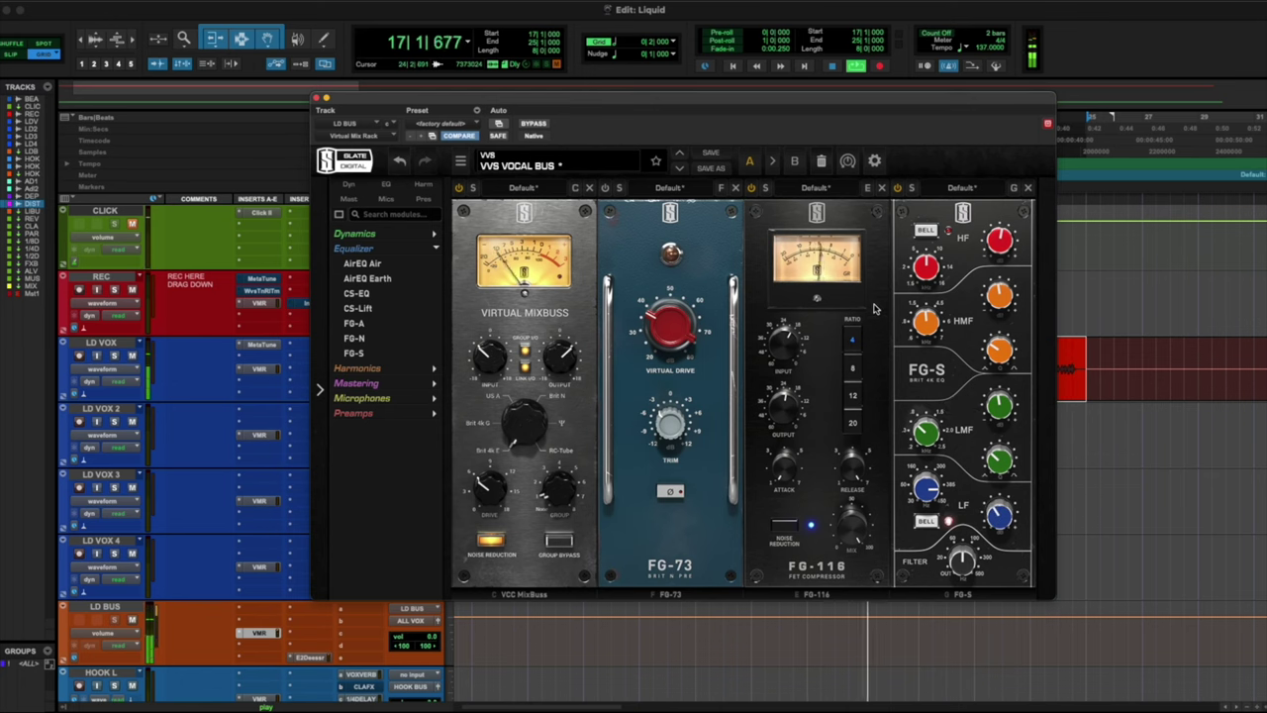
Step: Add a Custom Opto compressor after the FG-S and set its output gain to about 23.7
left_click(421, 248)
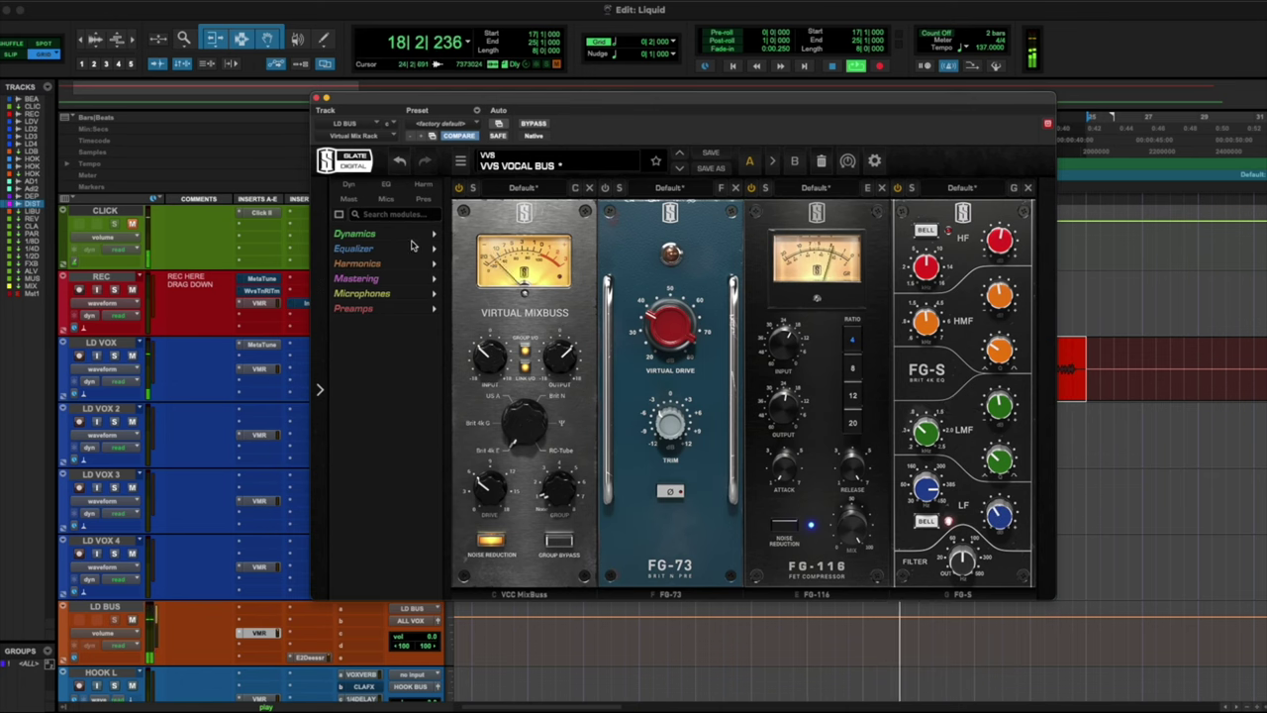
left_click(394, 236)
left_click_drag(358, 251, 1188, 495)
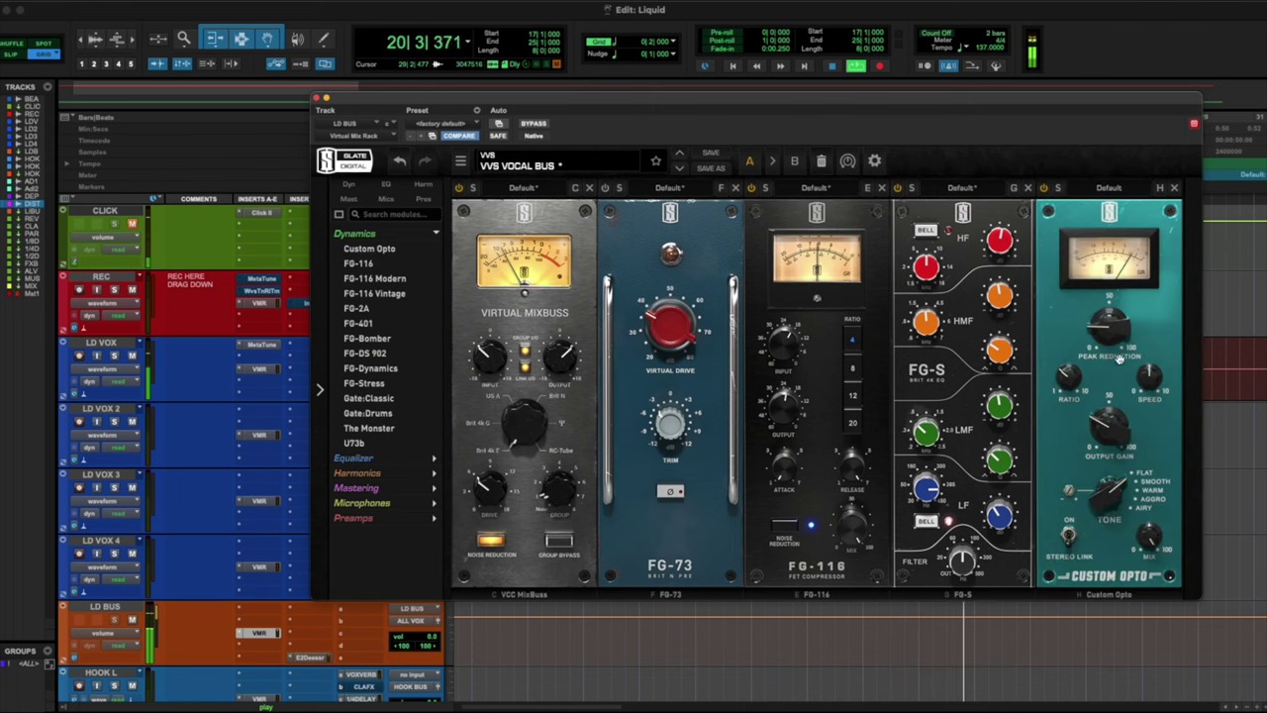
left_click_drag(1107, 432, 1106, 445)
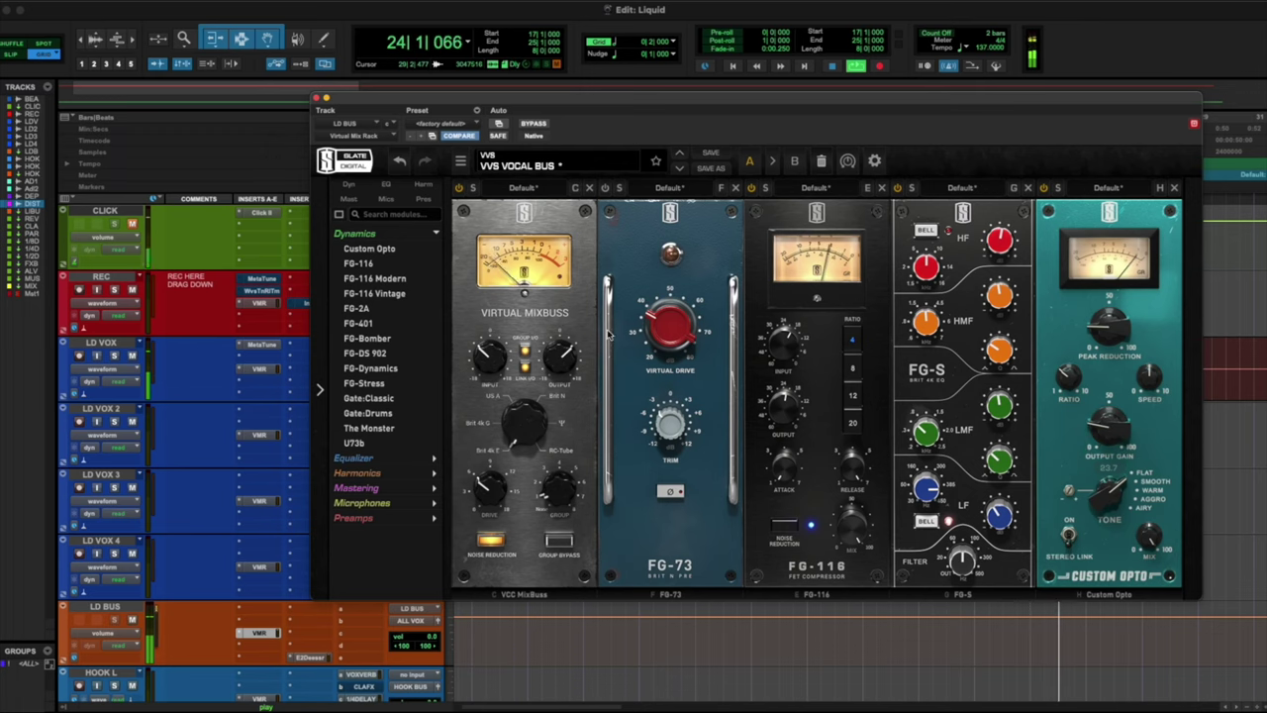
key("space")
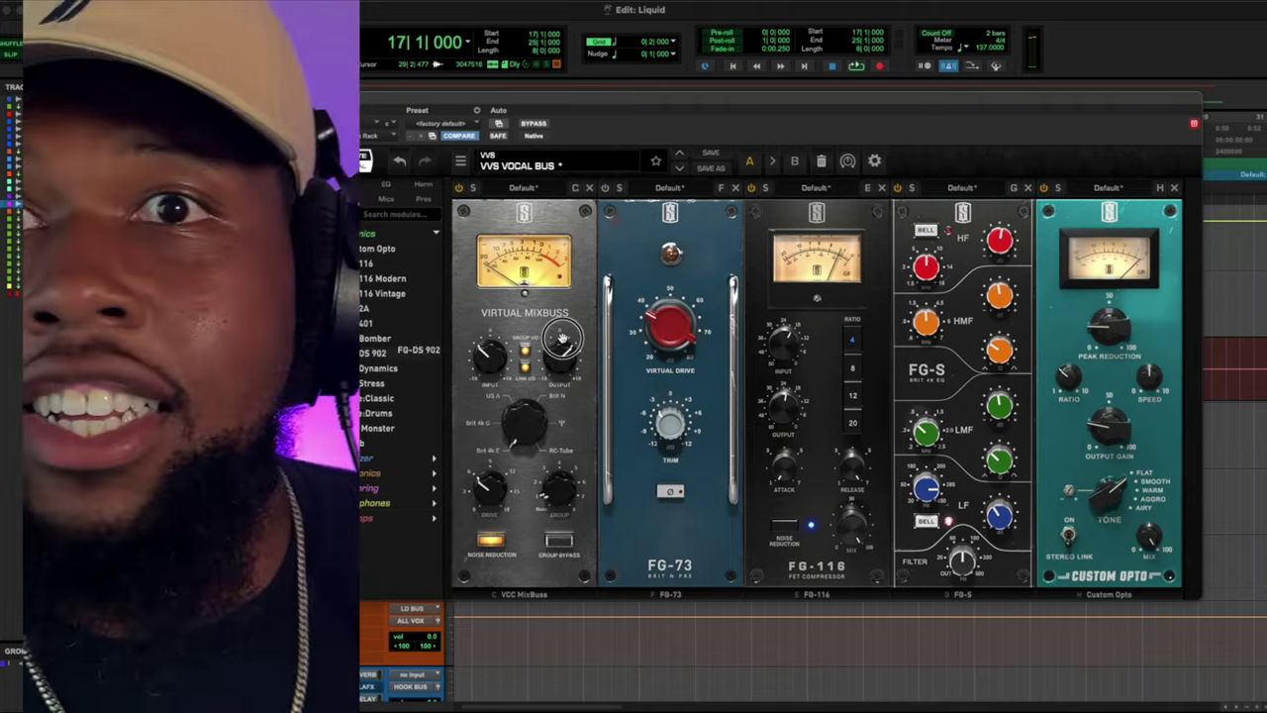
Step: Insert an FG-DS 902 de-esser before the FG-73, raise its frequency and set its range to about 8.5 dB during playback
left_click_drag(563, 339, 631, 334)
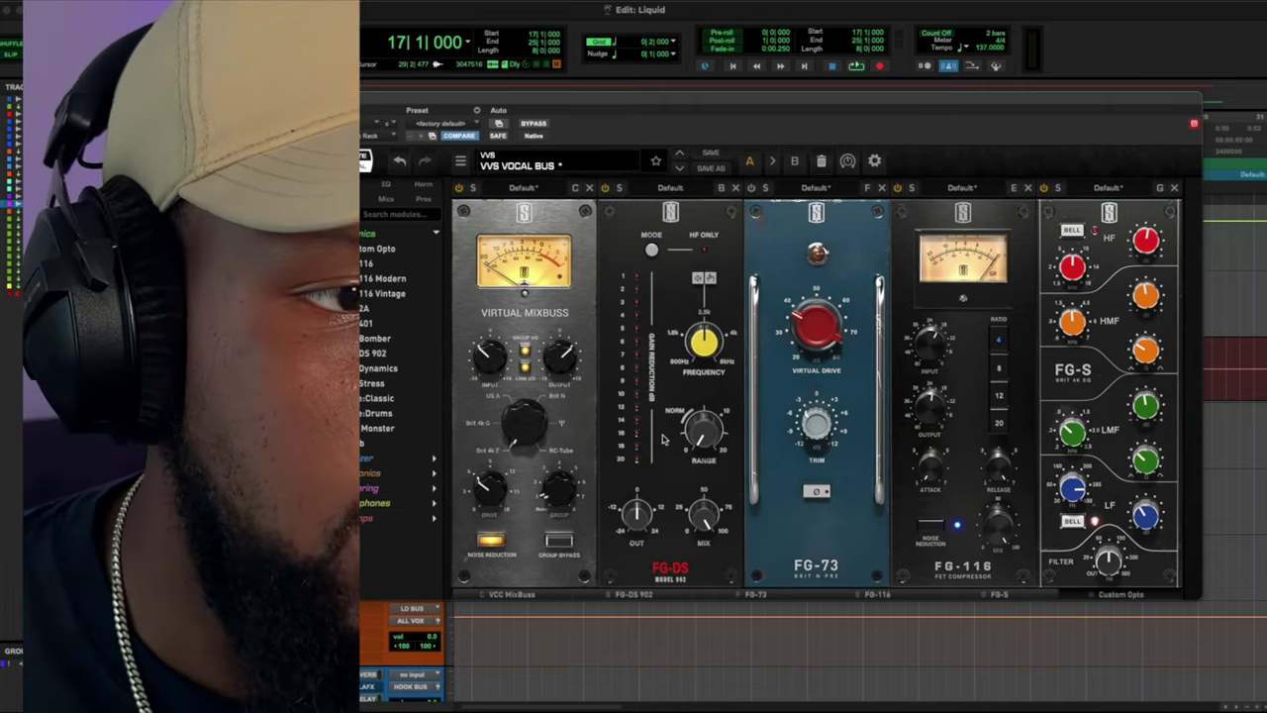
key("space")
left_click_drag(703, 333, 704, 275)
left_click_drag(701, 437, 704, 342)
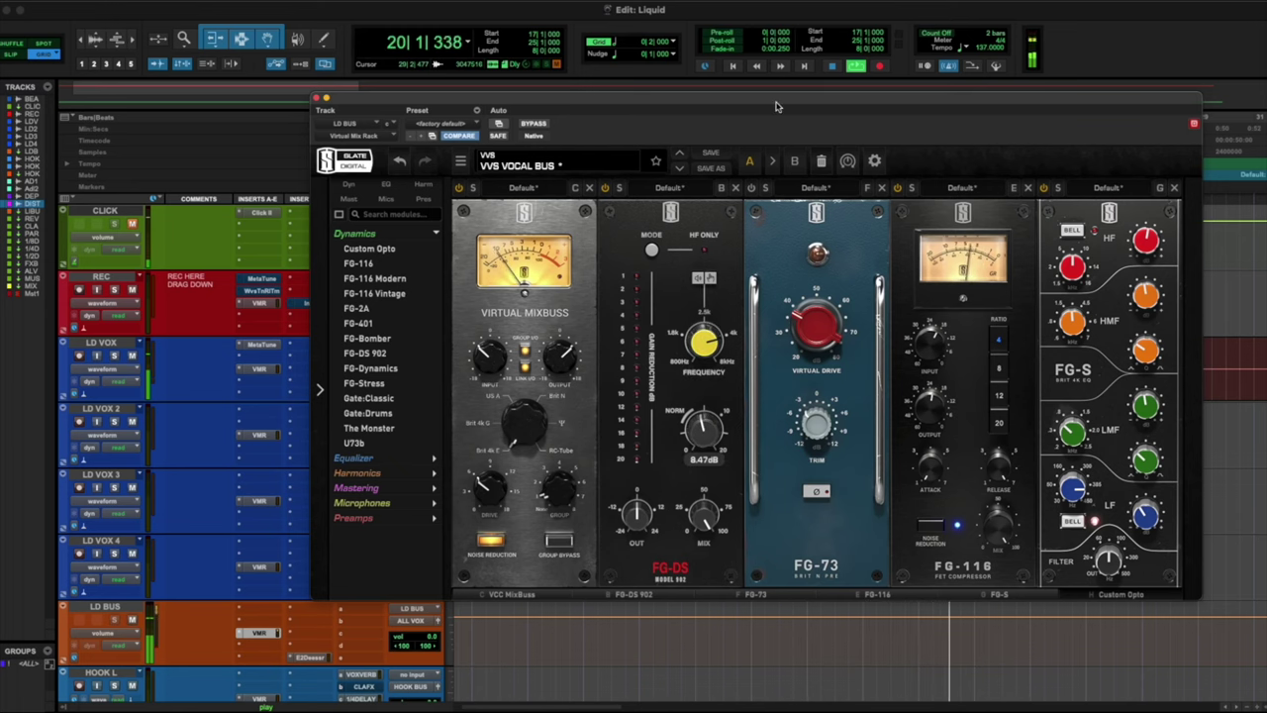
Step: Adjust the FG-116 compressor's input to about -21.6 dB and fine-tune its output
left_click_drag(777, 106, 718, 111)
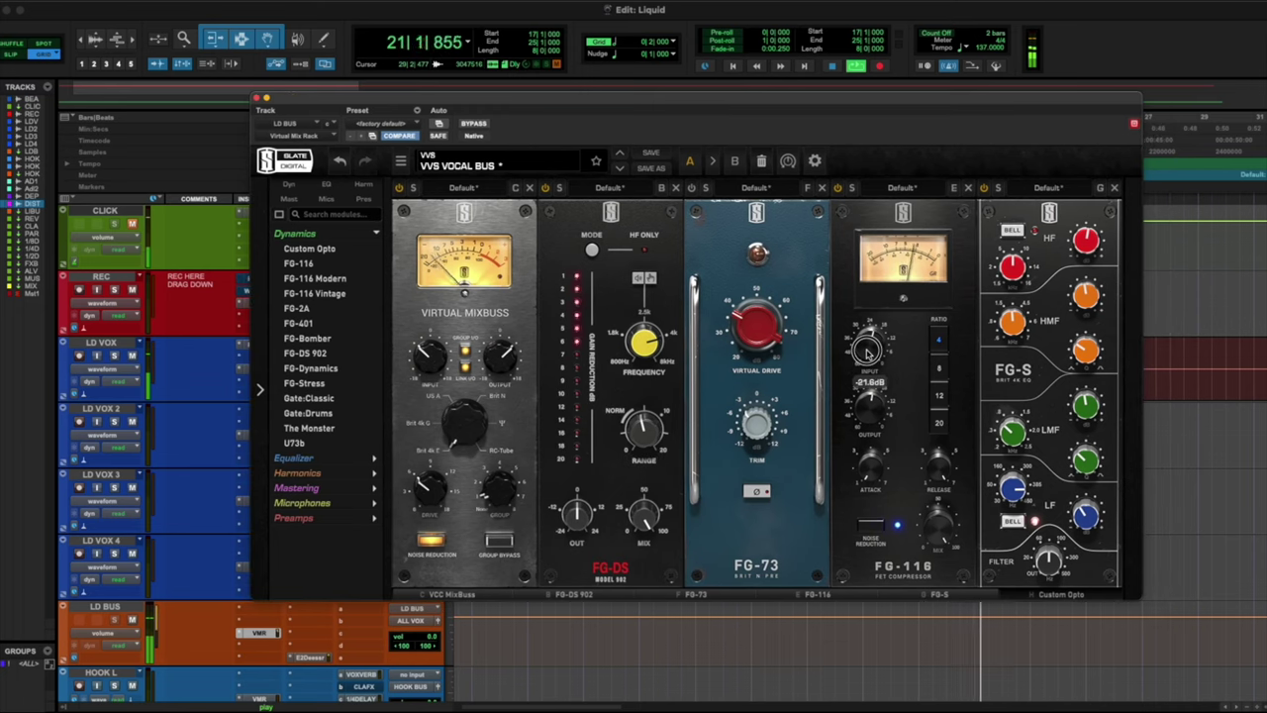
left_click_drag(871, 420, 870, 416)
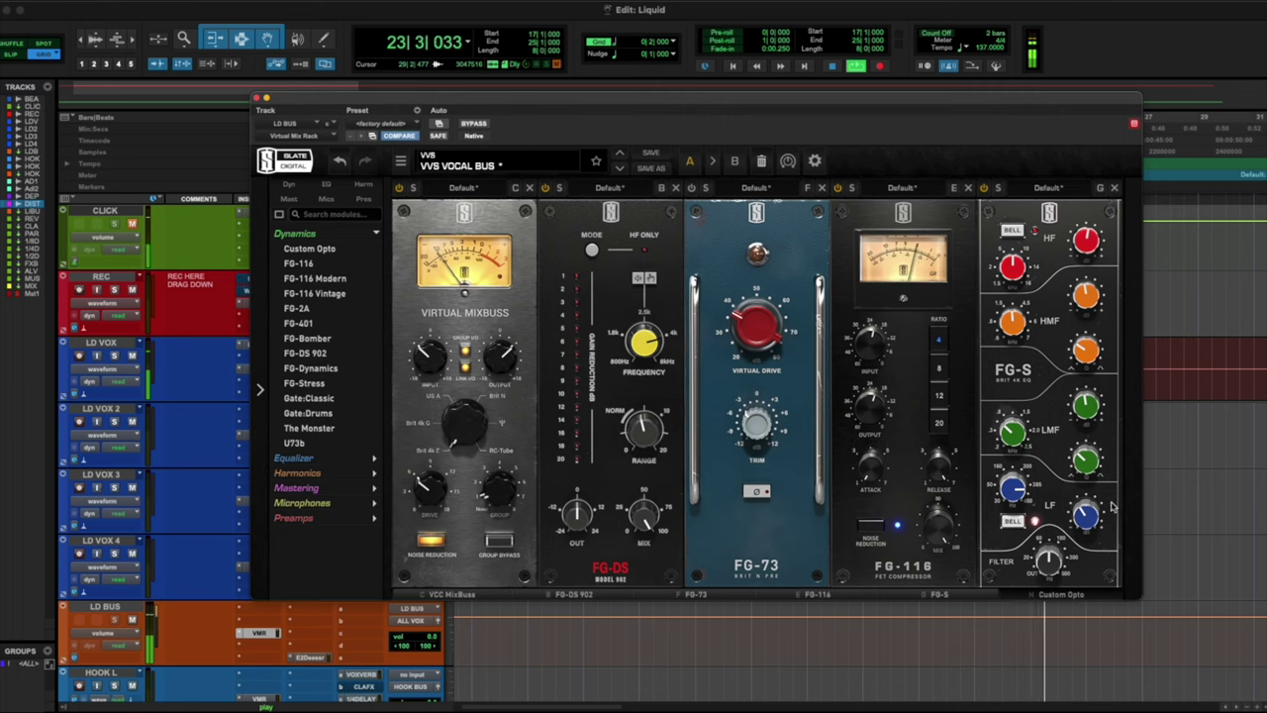
Step: Refine the FG-S lows: set LF to about 303 Hz at -2.3 dB, and sweep the boosted LMF band to about 516 Hz before lowering its gain
left_click_drag(1084, 516, 1081, 508)
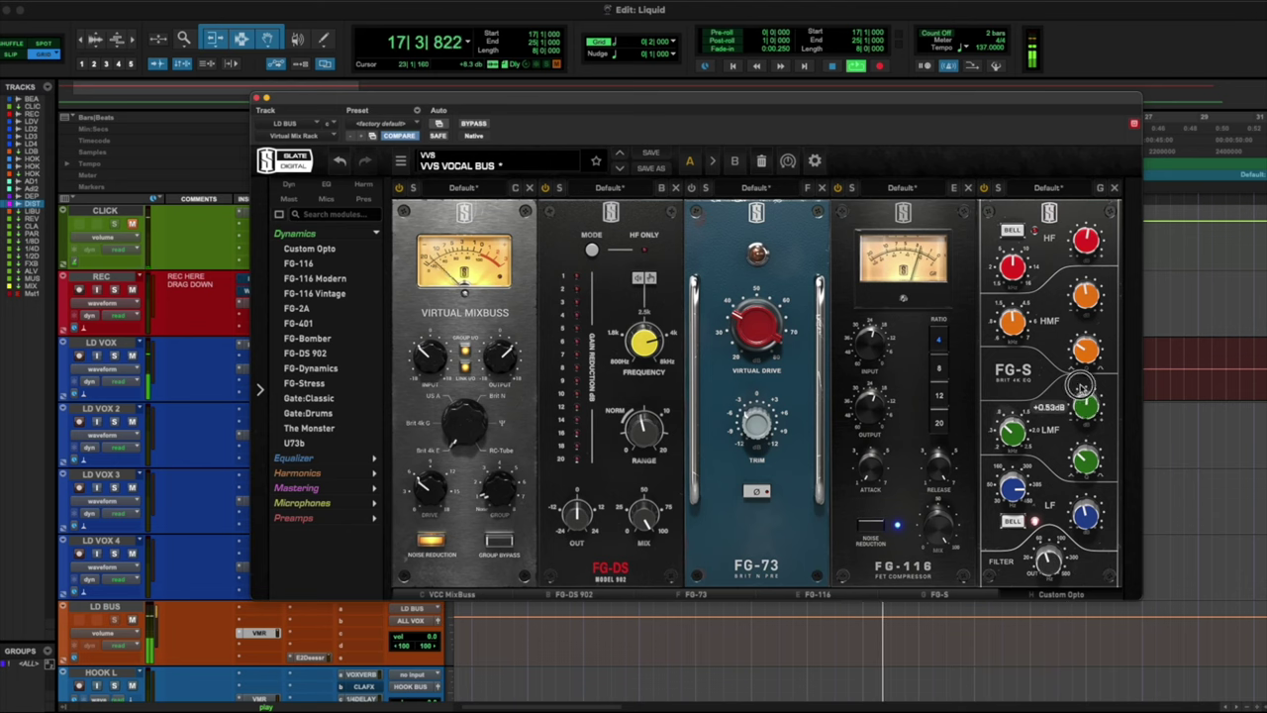
mouse_move(1005, 431)
left_mouse_down()
mouse_move(1000, 458)
mouse_move(999, 447)
left_mouse_up()
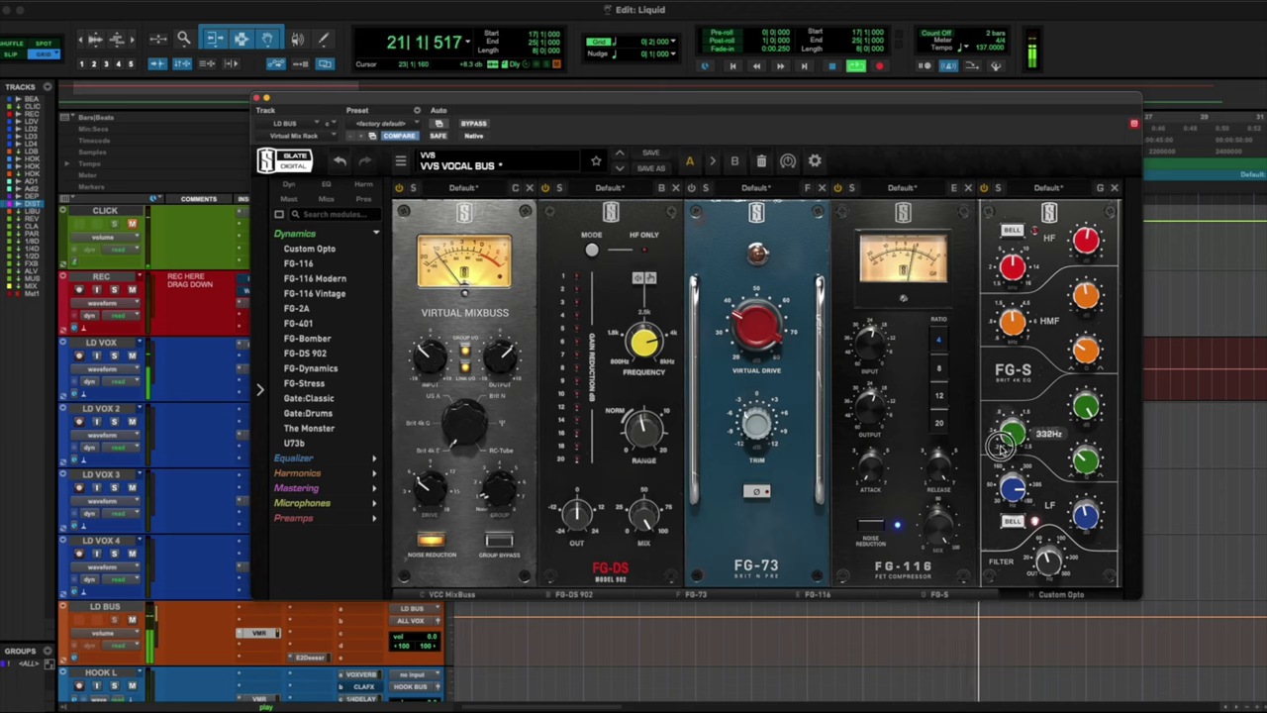
left_click_drag(1010, 492, 1012, 514)
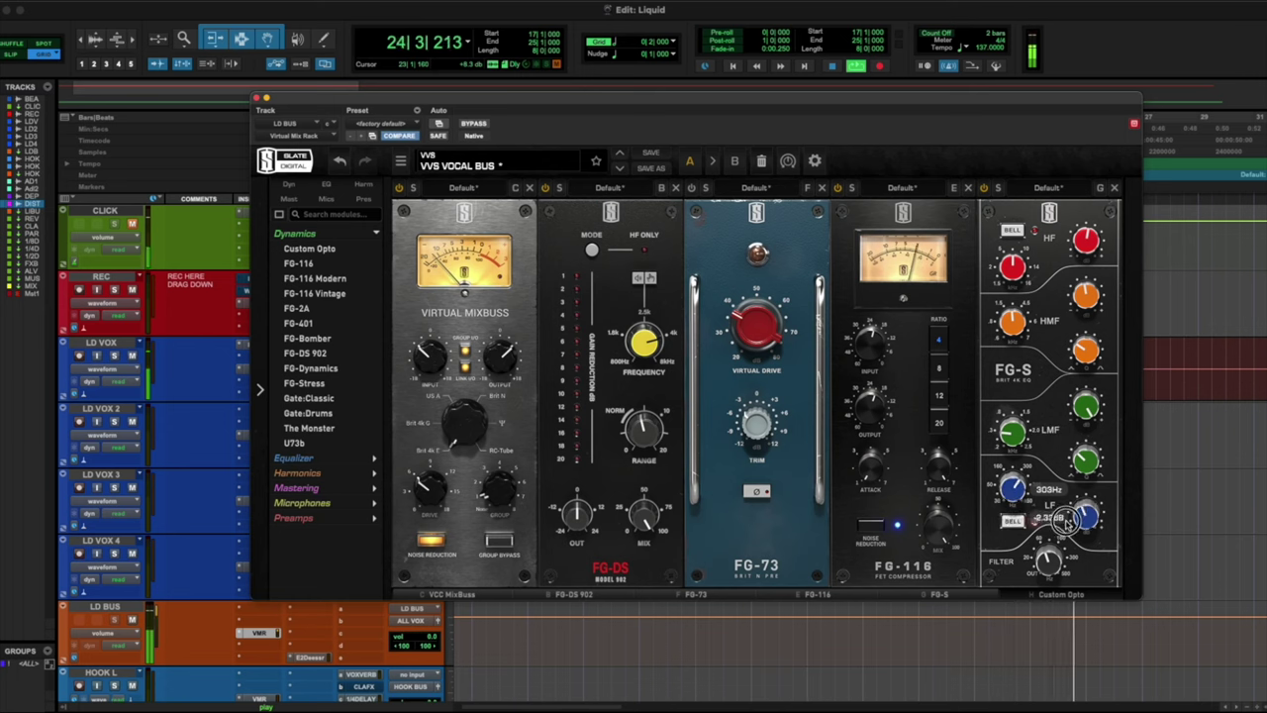
left_click_drag(1010, 421, 1010, 419)
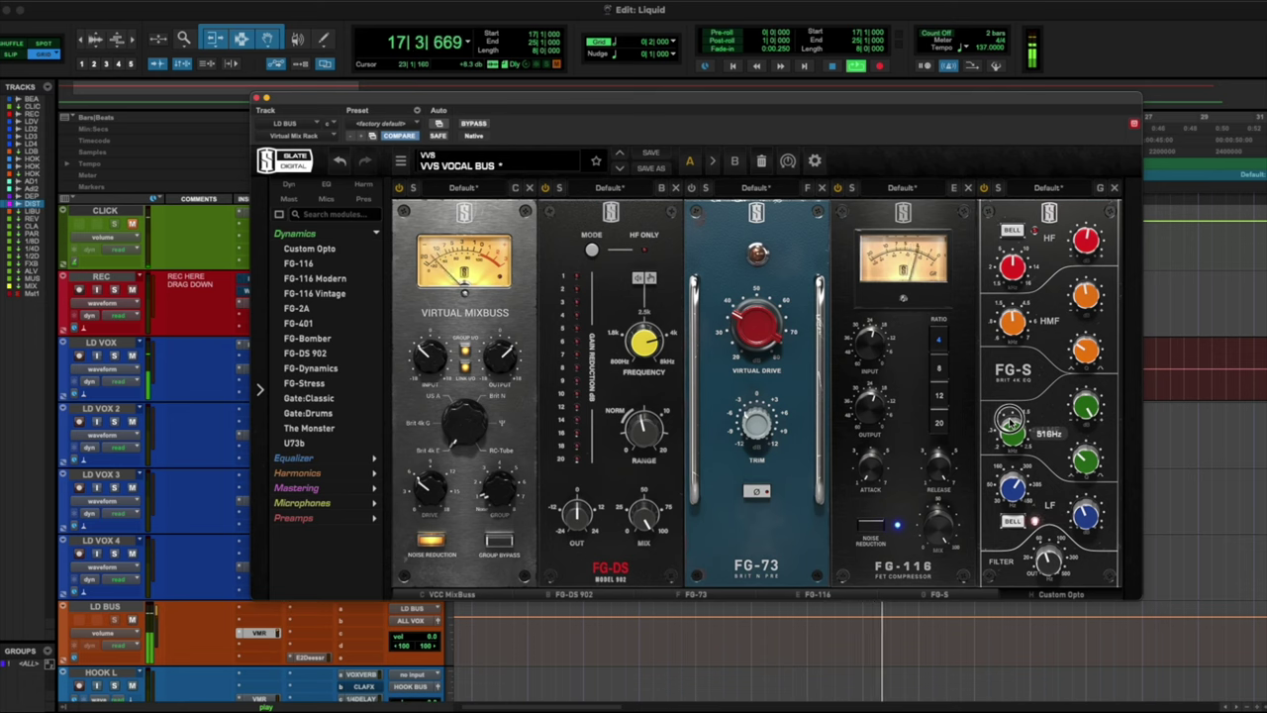
left_click_drag(1086, 406, 1077, 480)
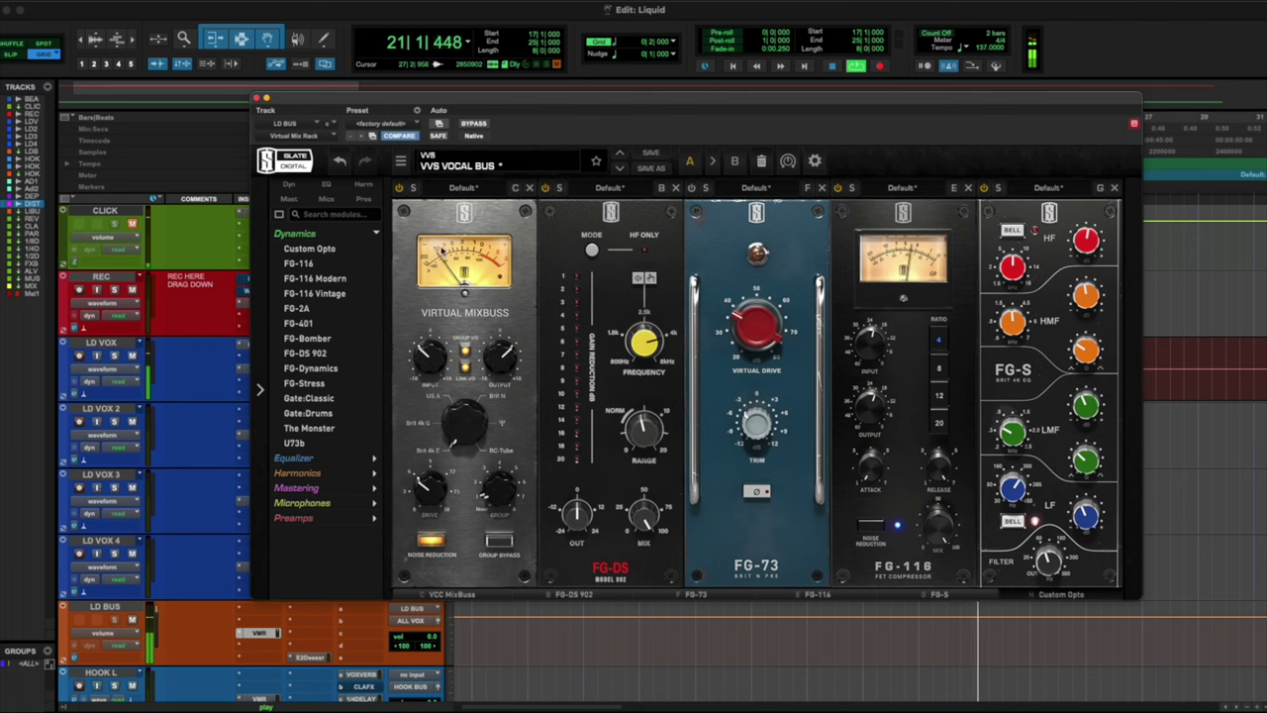
Step: On the Custom Opto, set peak reduction to about 23, adjust the mix and switch the tone to Warm
left_click(1051, 590)
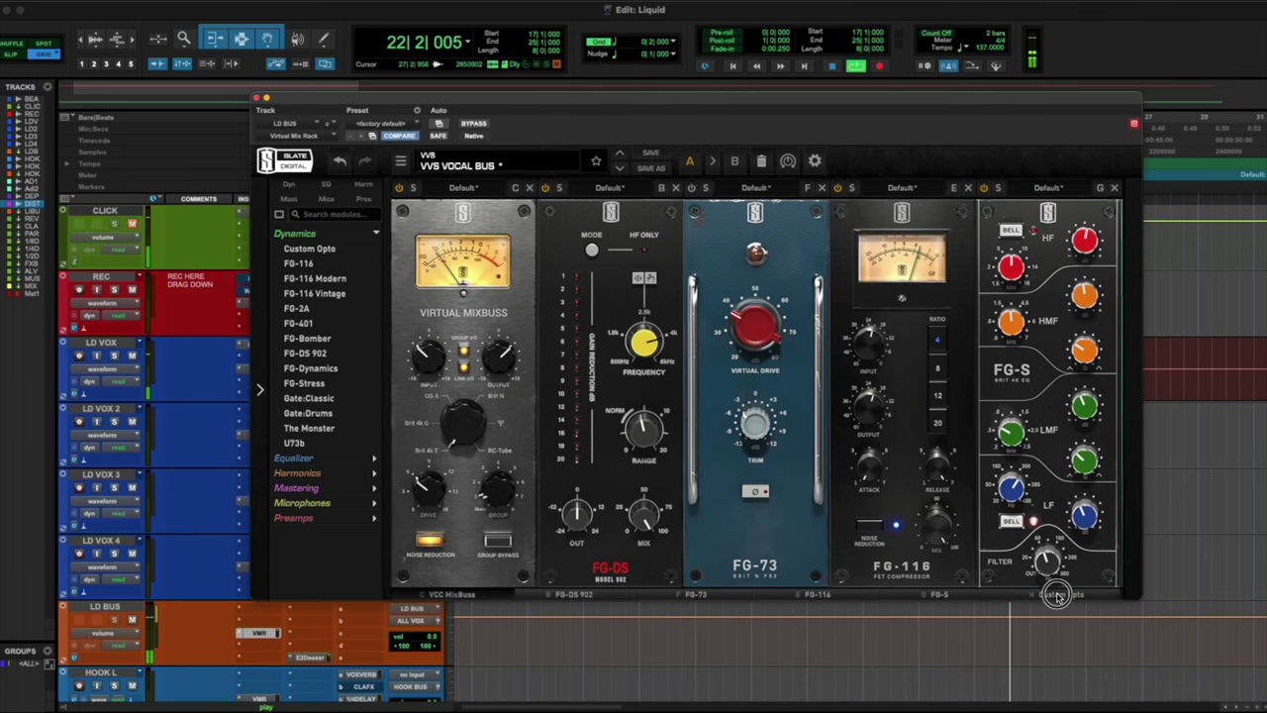
left_click_drag(1058, 337, 1055, 327)
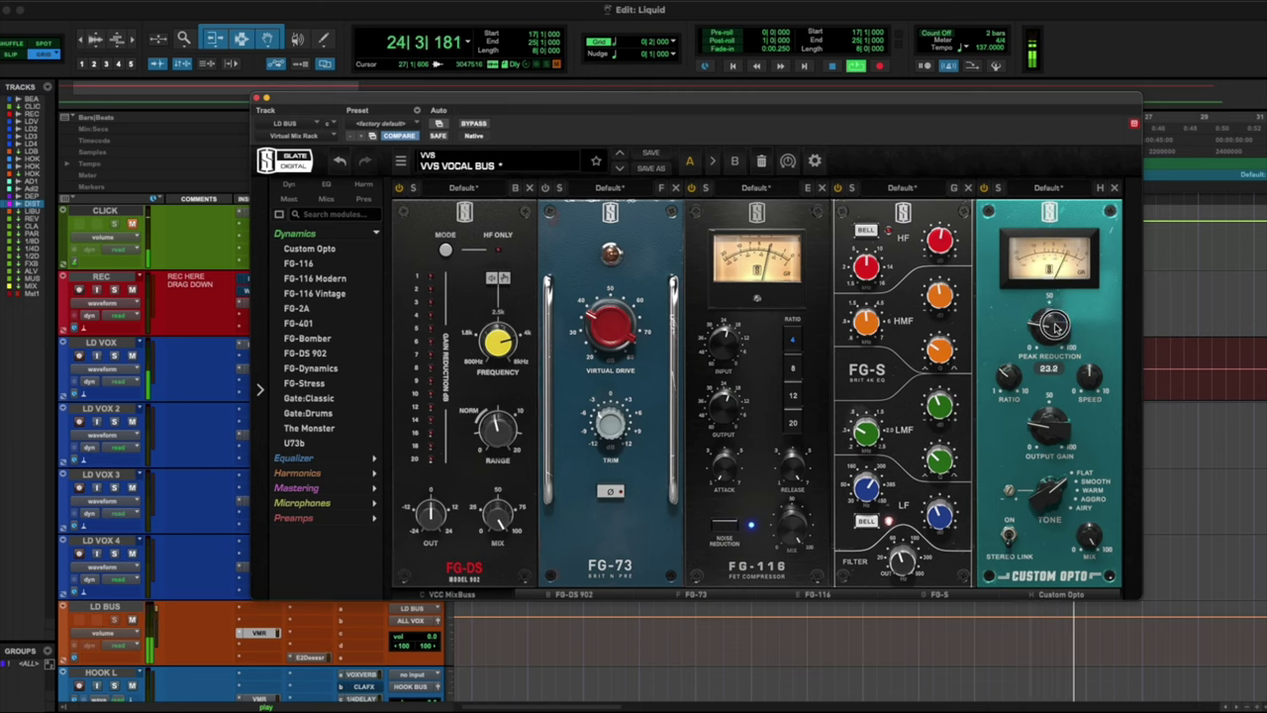
left_click_drag(1087, 537, 1083, 552)
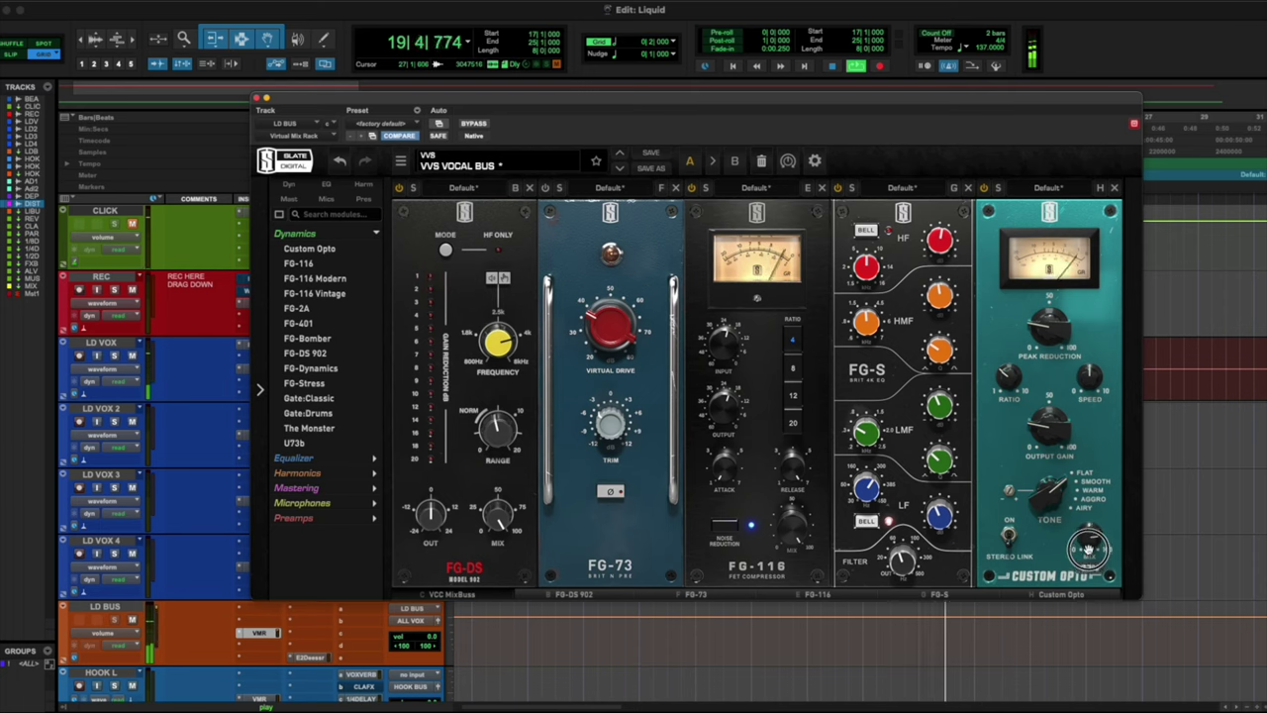
left_click_drag(1039, 485, 1040, 481)
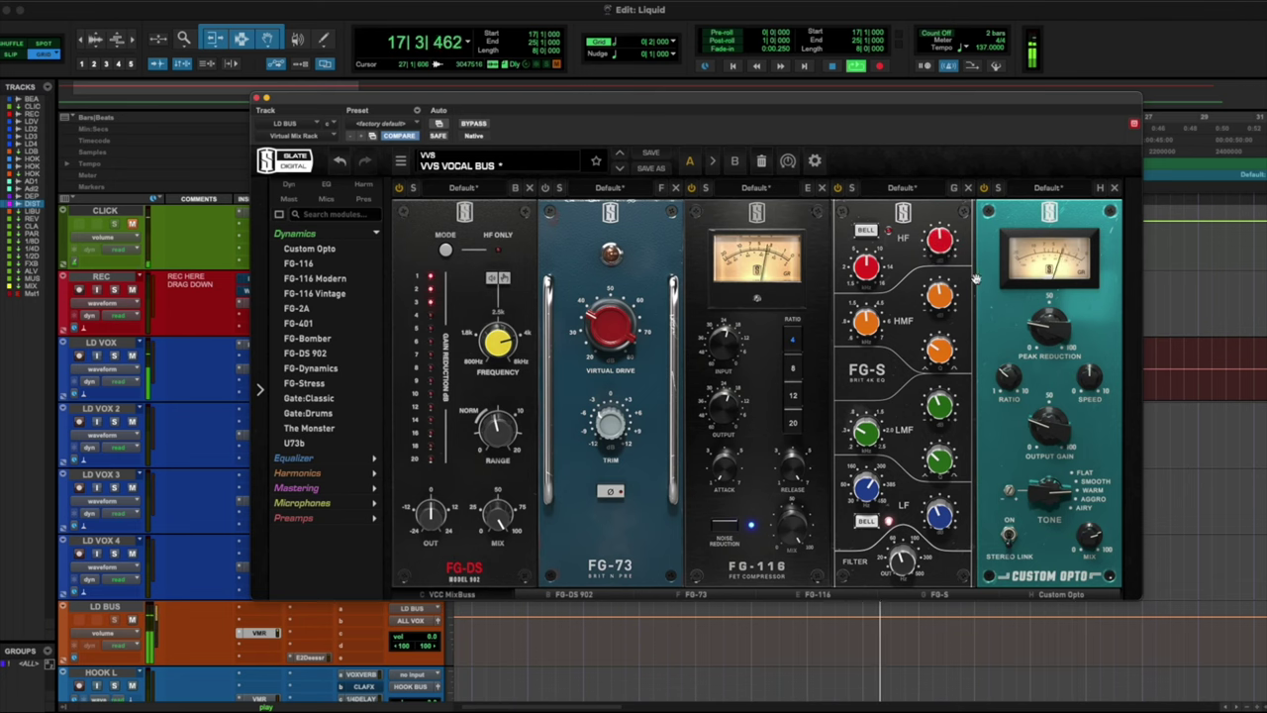
Step: Raise the frequency of the FG-S high band, set the Custom Opto output gain to about 23.8, and close the rack
left_click_drag(868, 268, 867, 250)
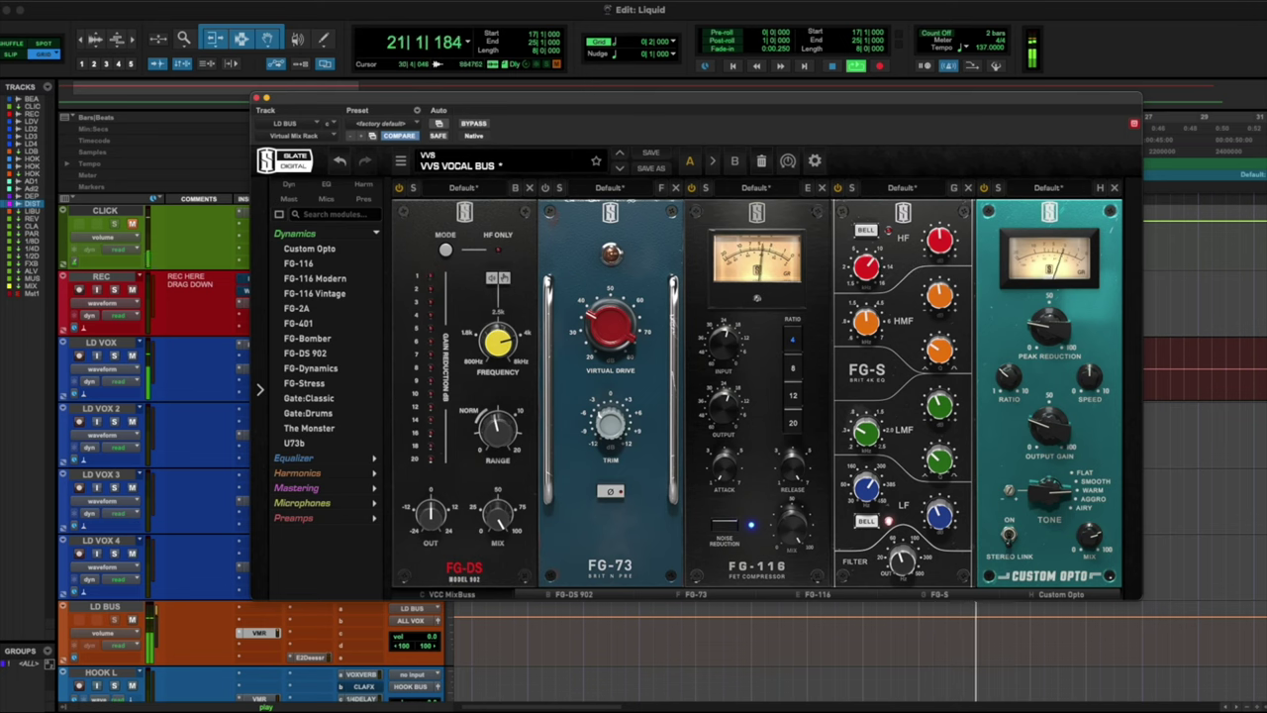
left_click_drag(1062, 440, 1049, 437)
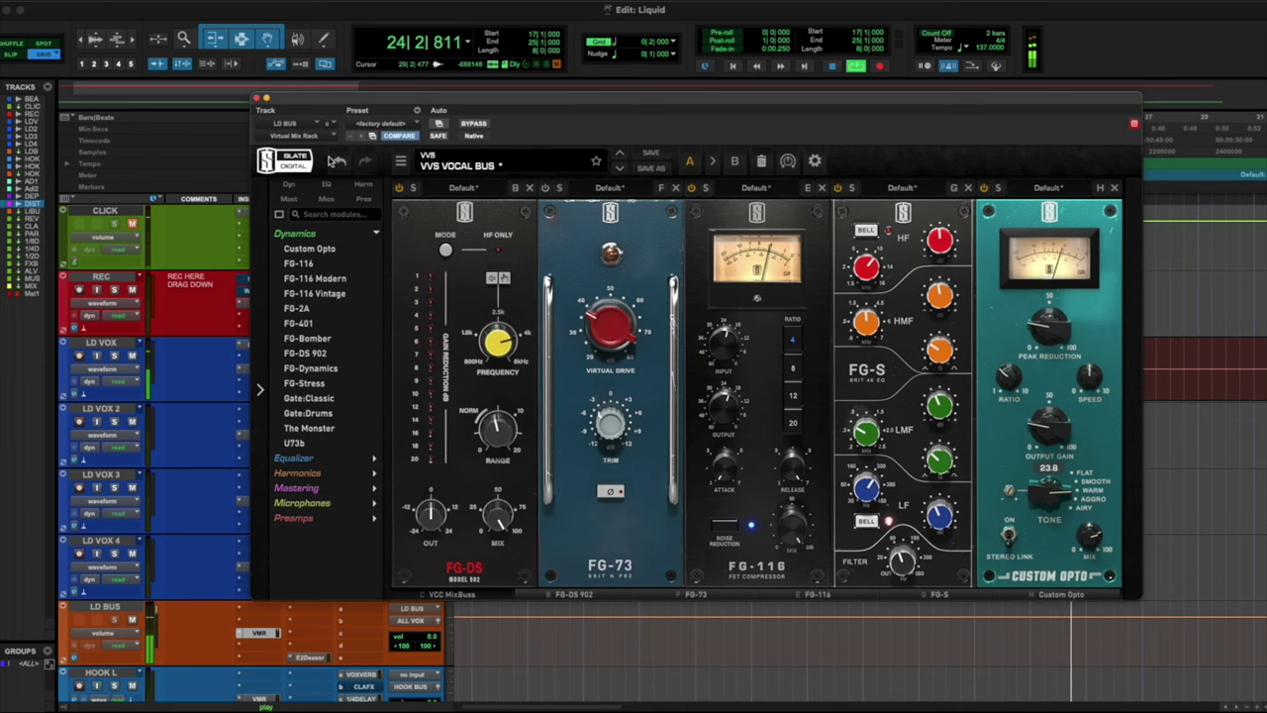
left_click(256, 99)
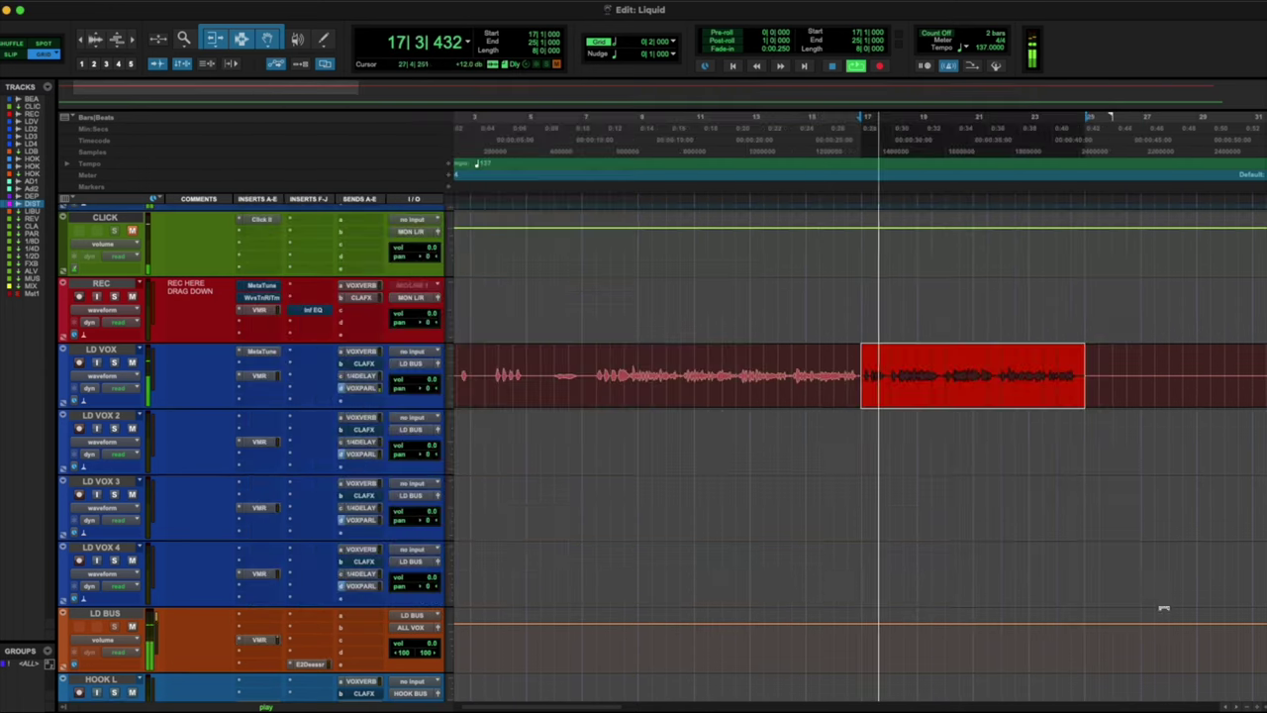
Step: Raise the LD VOX track's CLAFX send level and bring up its VOXVERB send fader, closing the send window when done
left_click(362, 363)
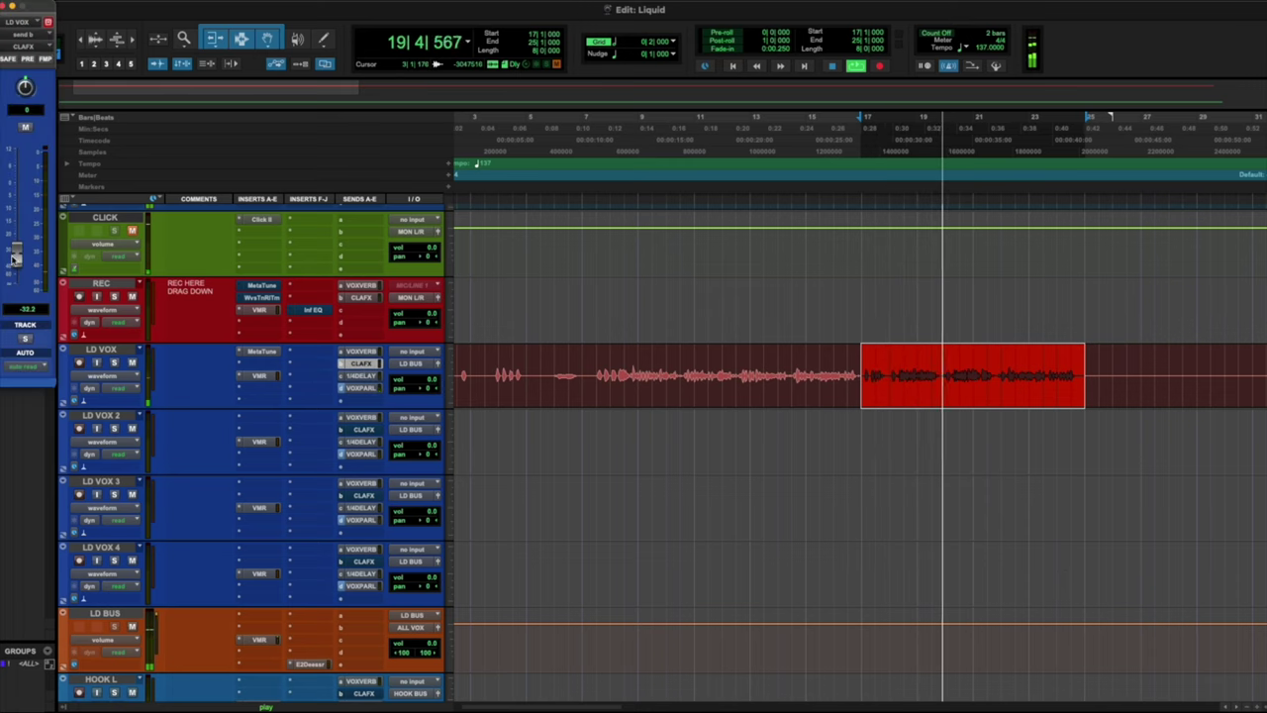
left_click_drag(16, 257, 17, 243)
left_click(359, 352)
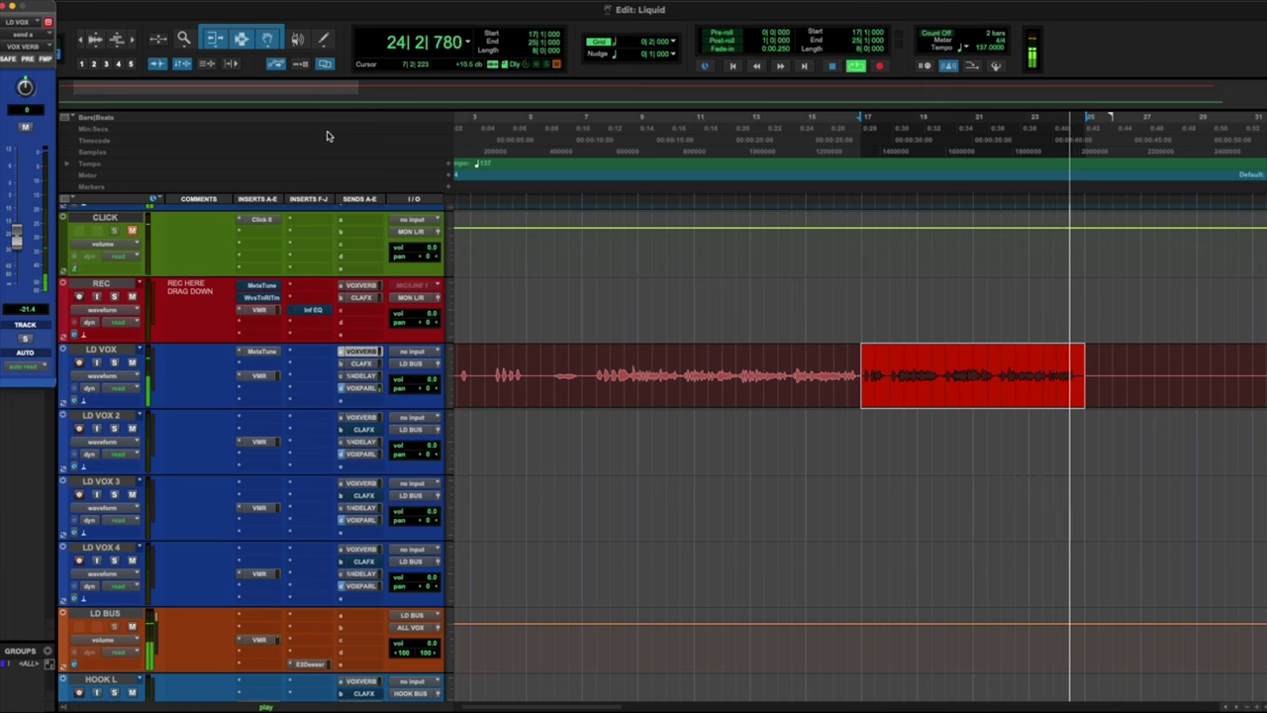
left_click(3, 6)
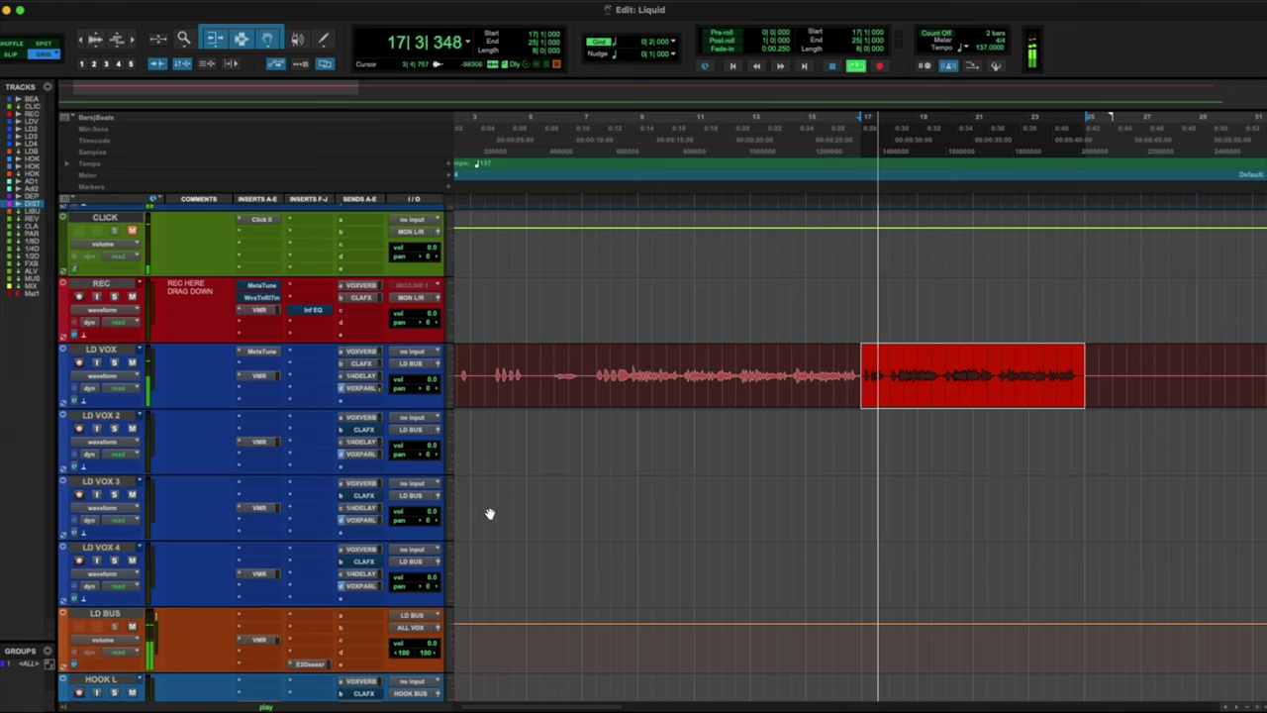
Step: Insert the stereo Black Box Analog Design HG-2 on the LD BUS and engage its processing
left_click(318, 617)
mouse_move(318, 617)
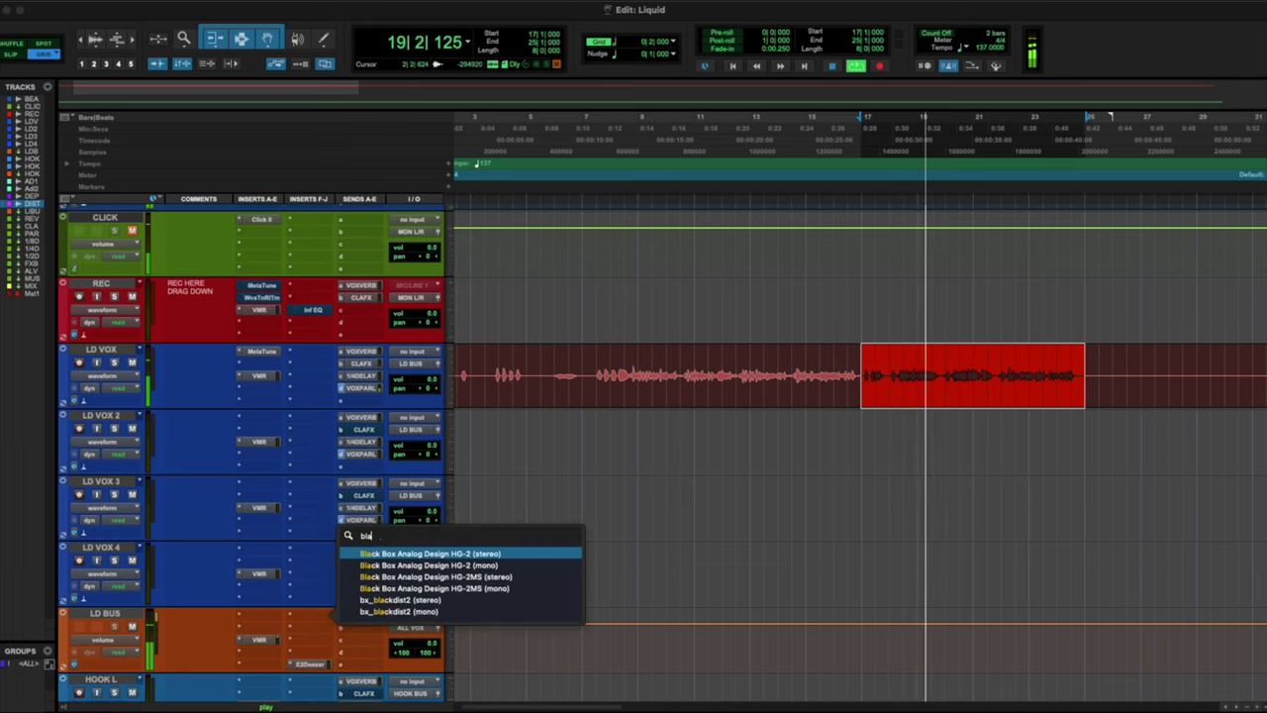
left_click(437, 558)
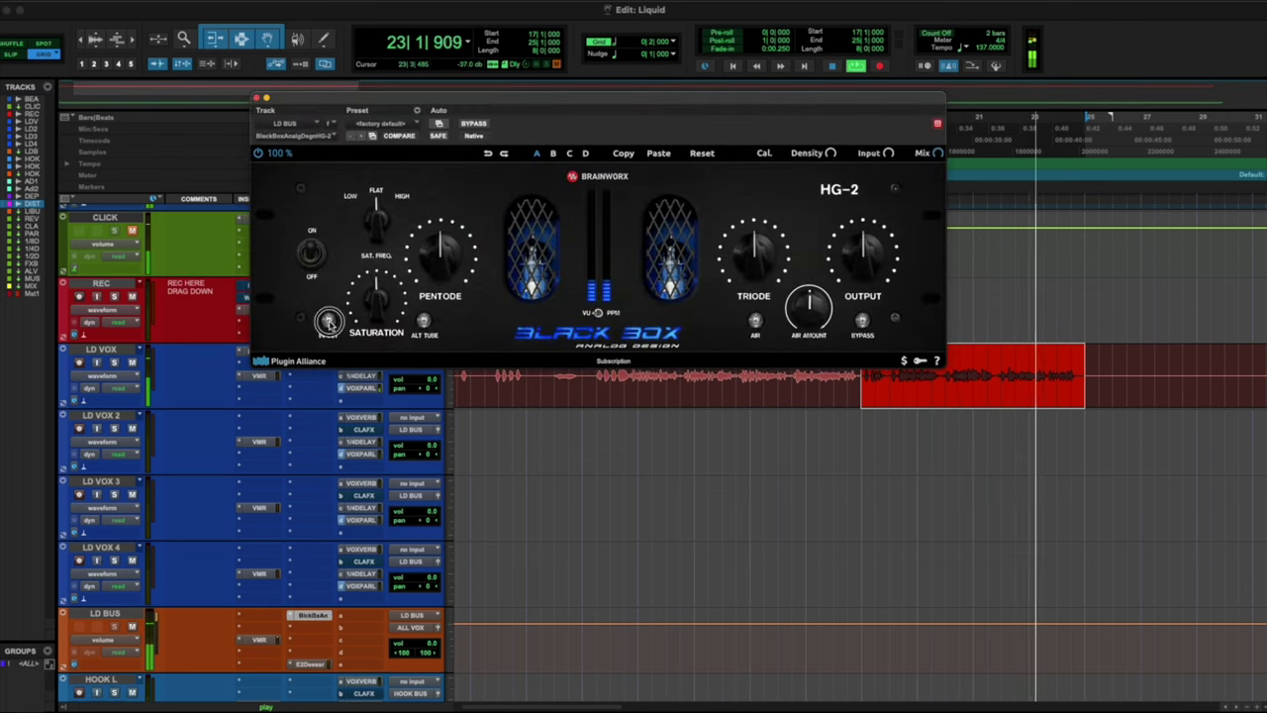
left_click(327, 322)
Step: Trim the HG-2's output level and adjust its mix, then stop playback and close the plug-in
mouse_move(856, 252)
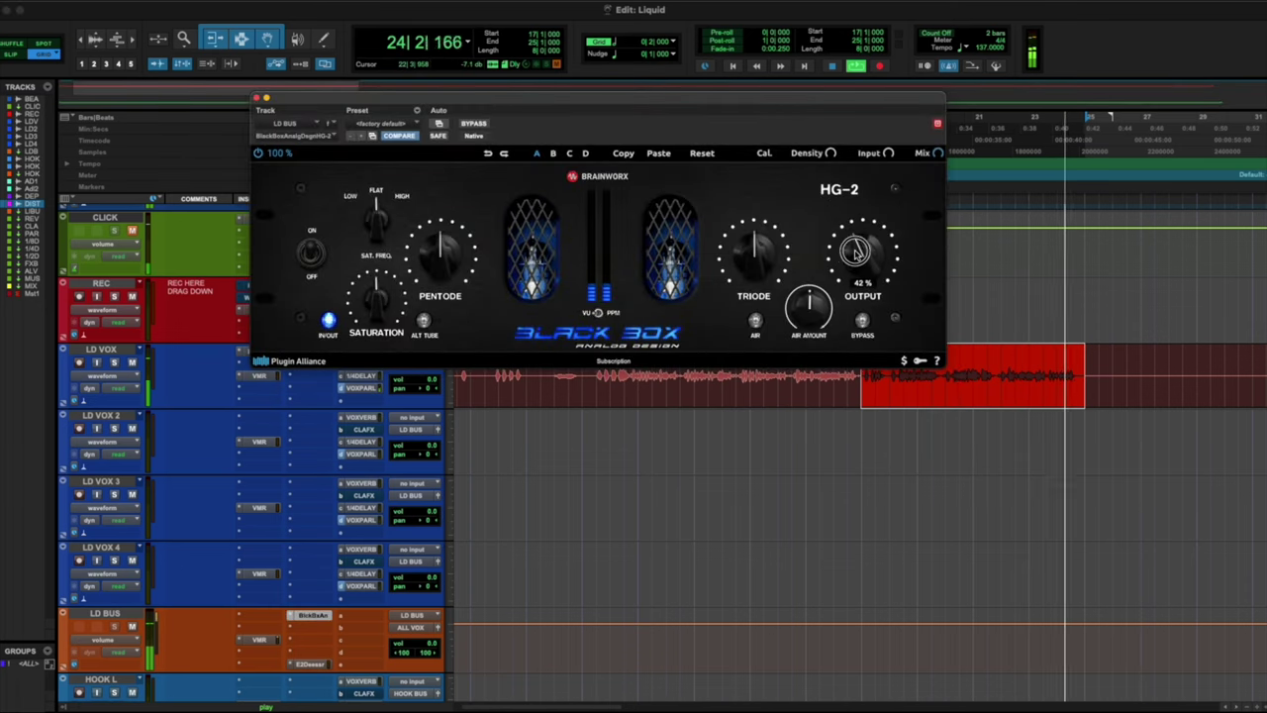
left_click_drag(857, 255, 857, 247)
left_click_drag(937, 160, 931, 206)
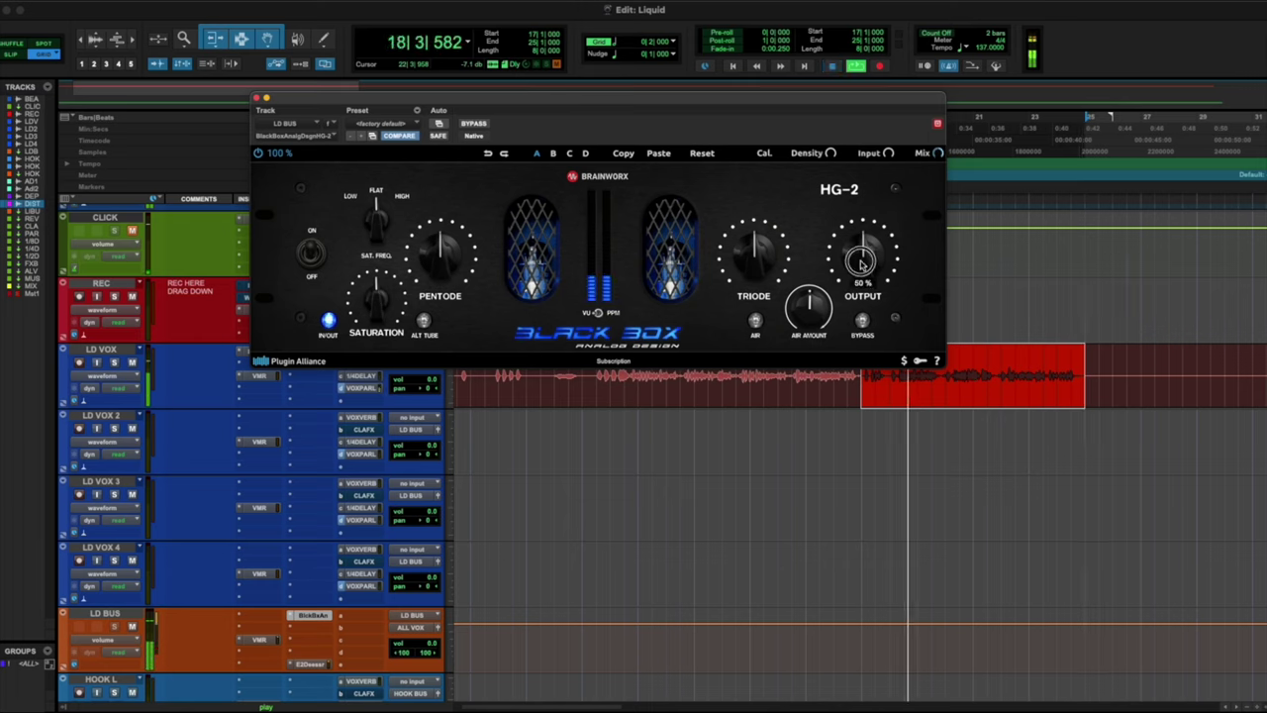
left_click_drag(860, 261, 861, 266)
left_click_drag(938, 154, 938, 156)
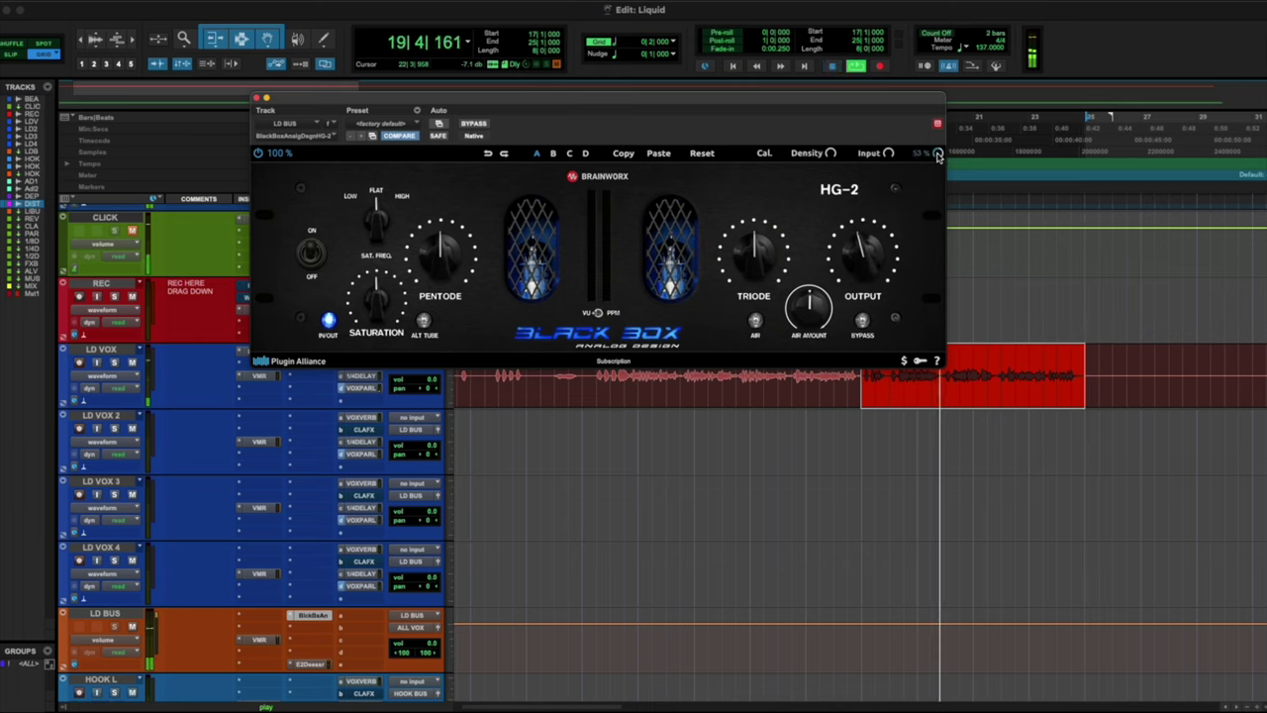
left_click_drag(860, 258, 859, 253)
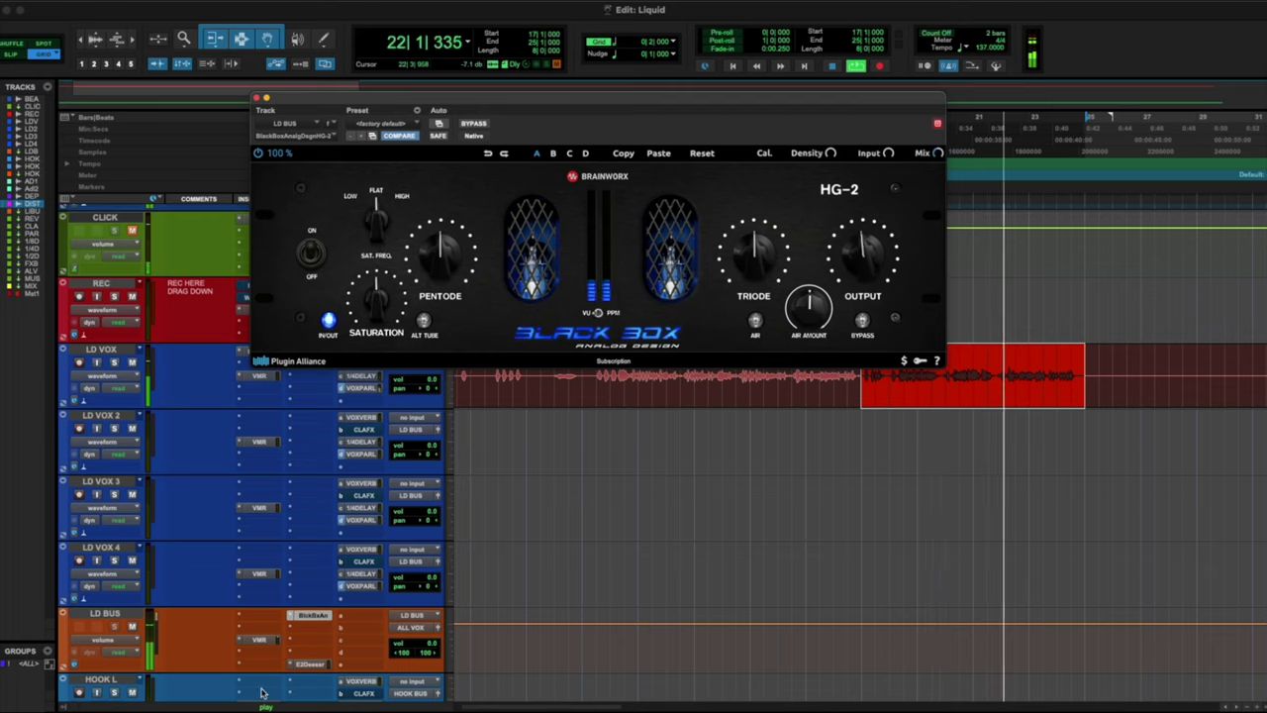
left_click(311, 627)
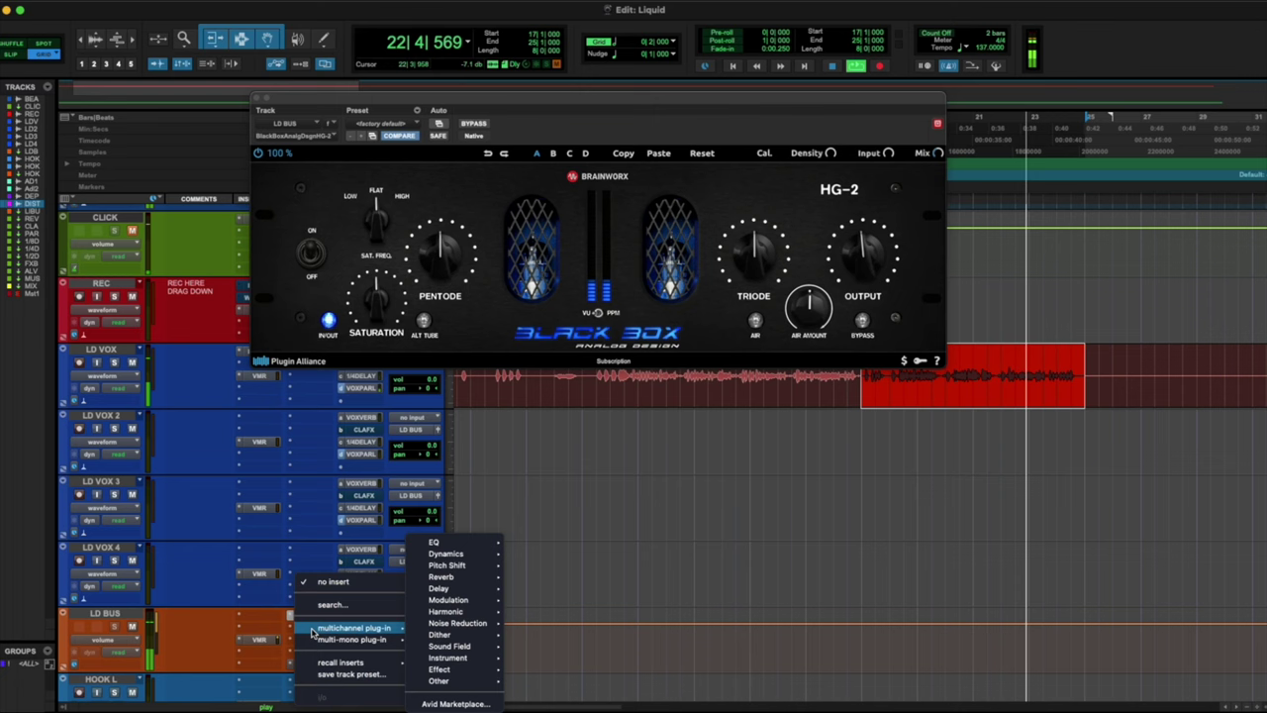
left_click(638, 599)
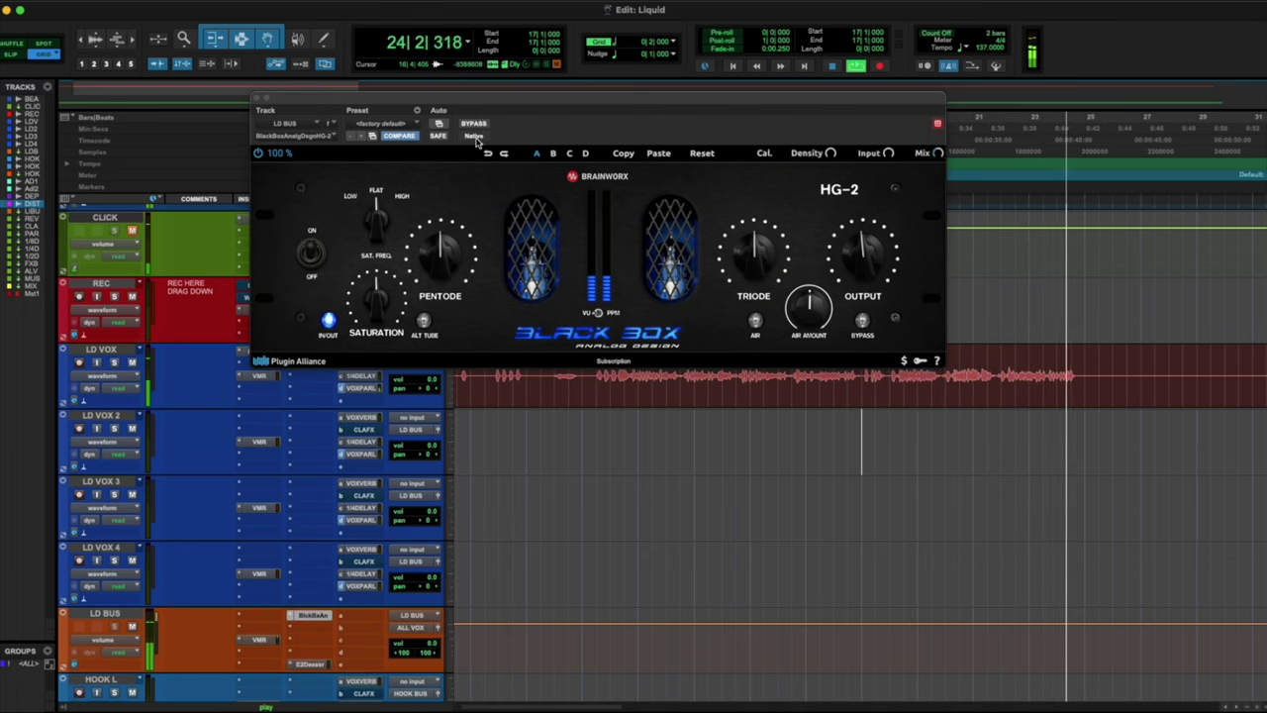
key("space")
left_click(257, 97)
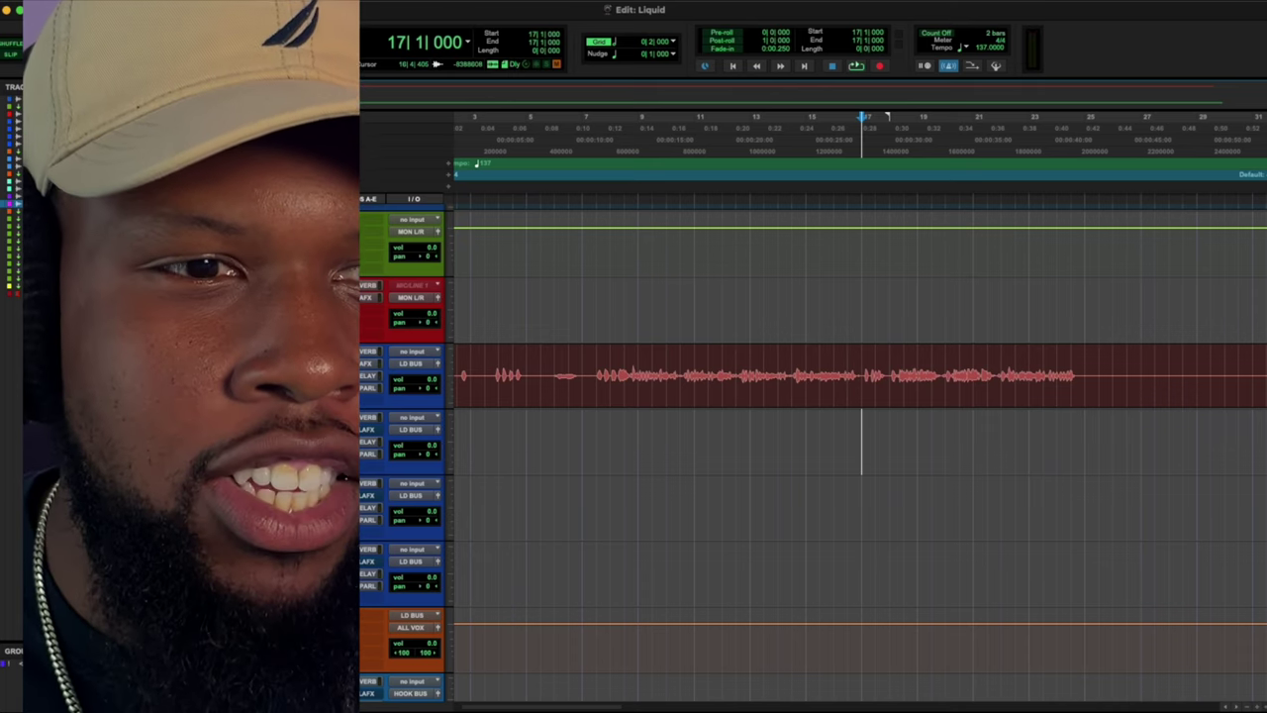
Step: Loop ADLIB 1 from 15|3|000 to 25|1|000 and lower its CLAFX send to -17.7 dB
scroll(861, 398, "down", 5)
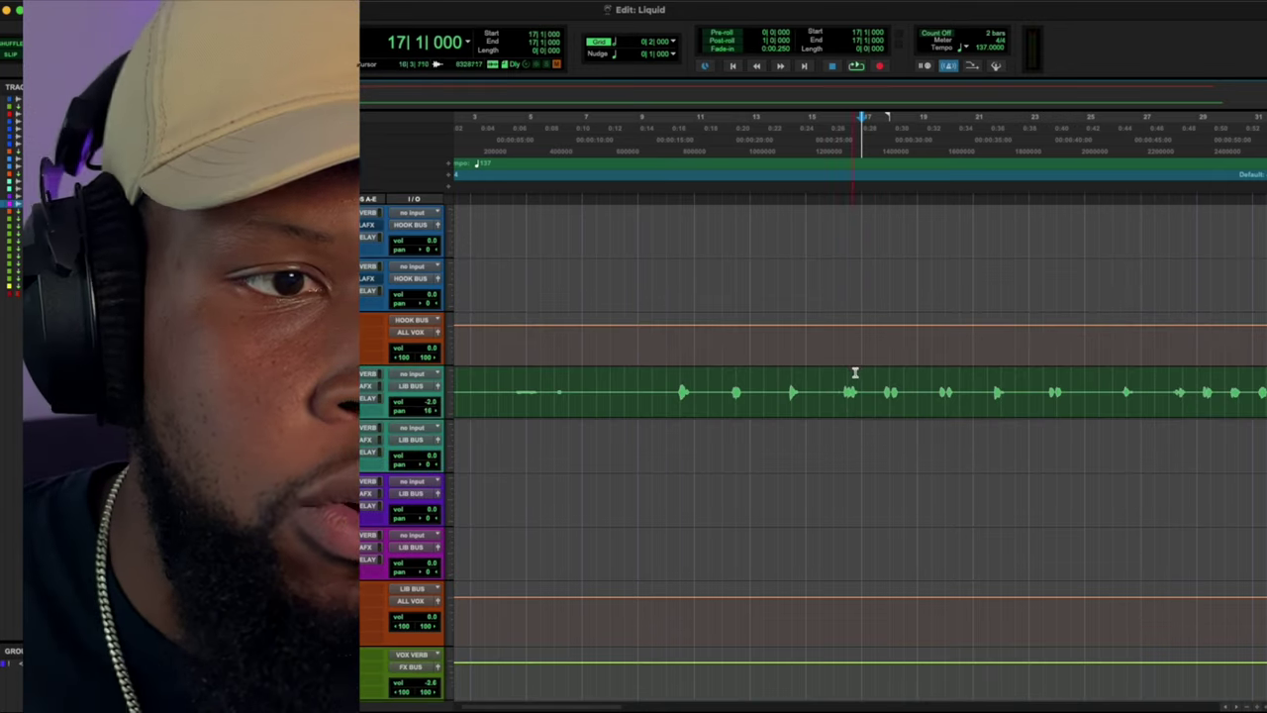
left_click_drag(860, 389, 1087, 387)
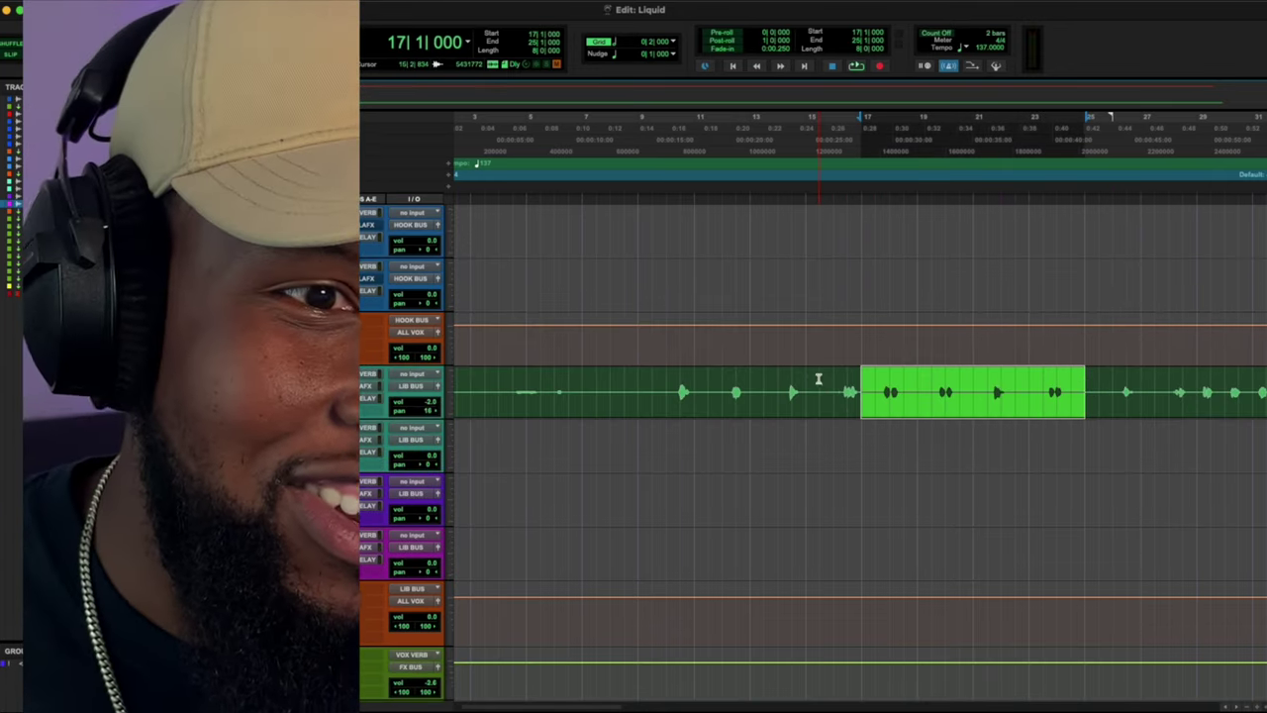
left_click(819, 379, "shift")
key("space")
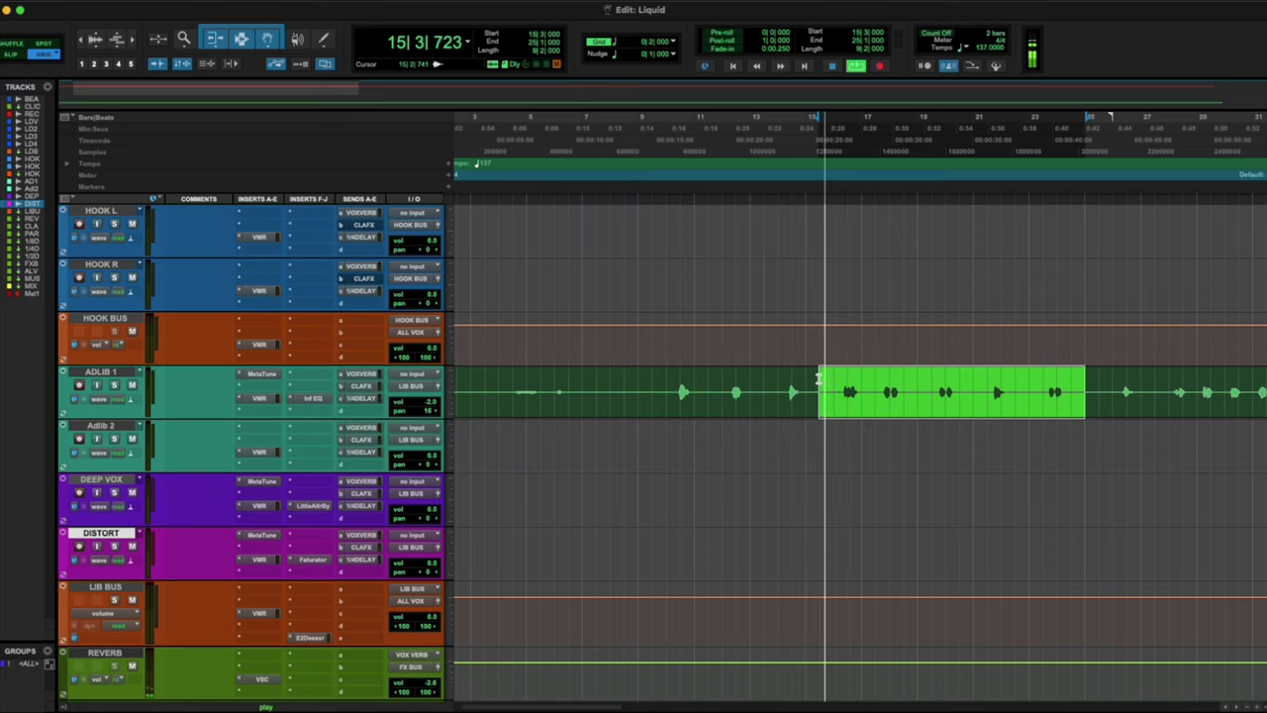
left_click(346, 391)
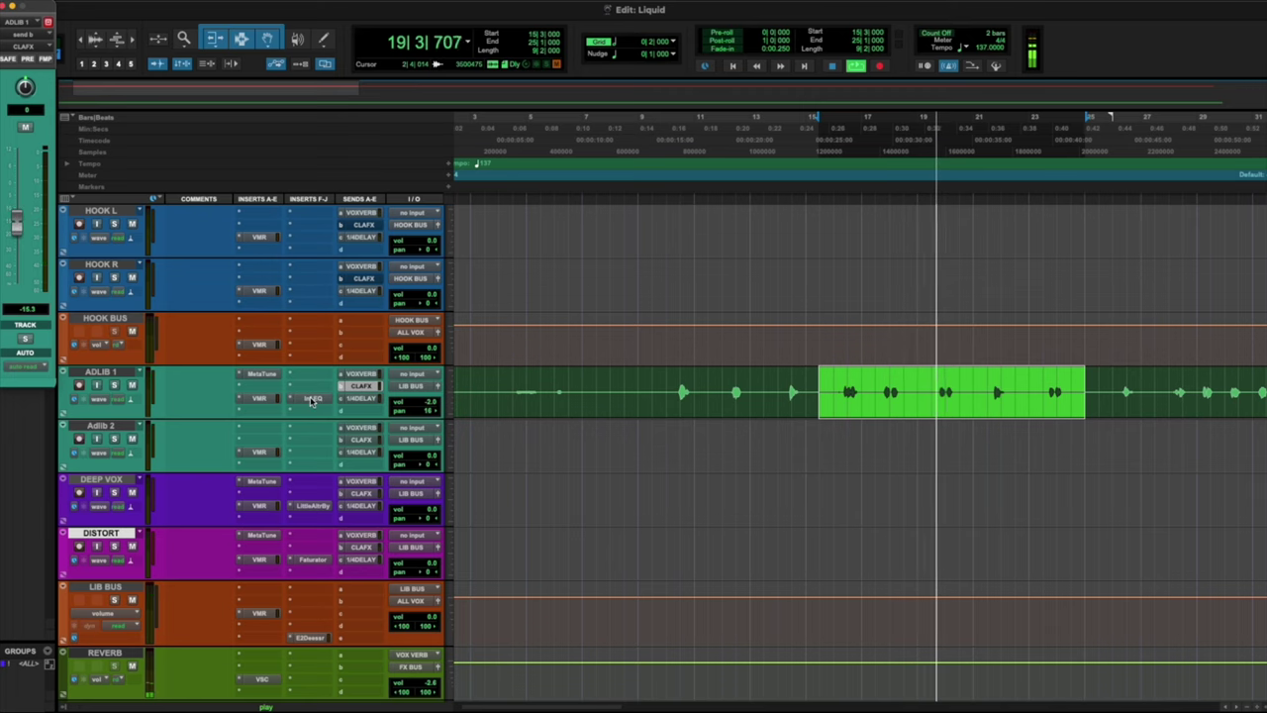
left_click_drag(17, 224, 17, 230)
Step: Assign ADLIB 1's MetaTune to Group 2, with speed 0.2, amount 100, doubler dry/wet 18% and doubler width 9%, and close it
left_click(260, 373)
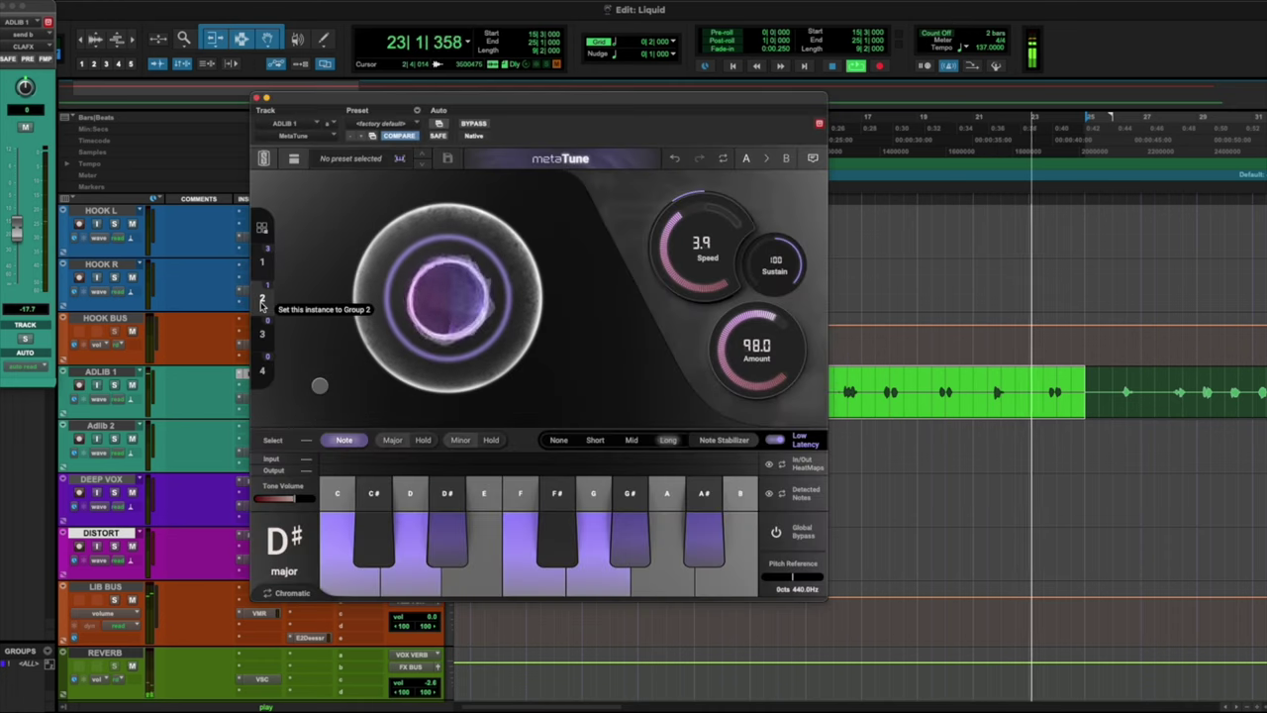
left_click(262, 302)
mouse_move(319, 414)
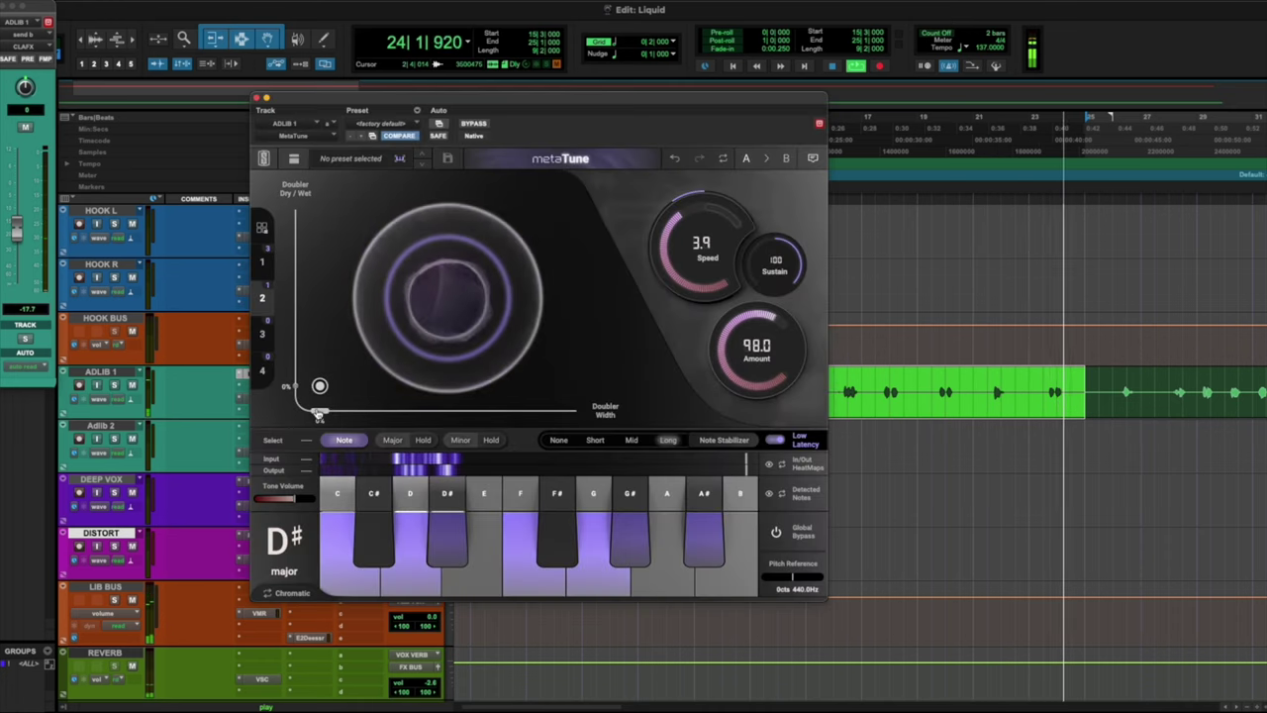
left_click_drag(320, 386, 364, 332)
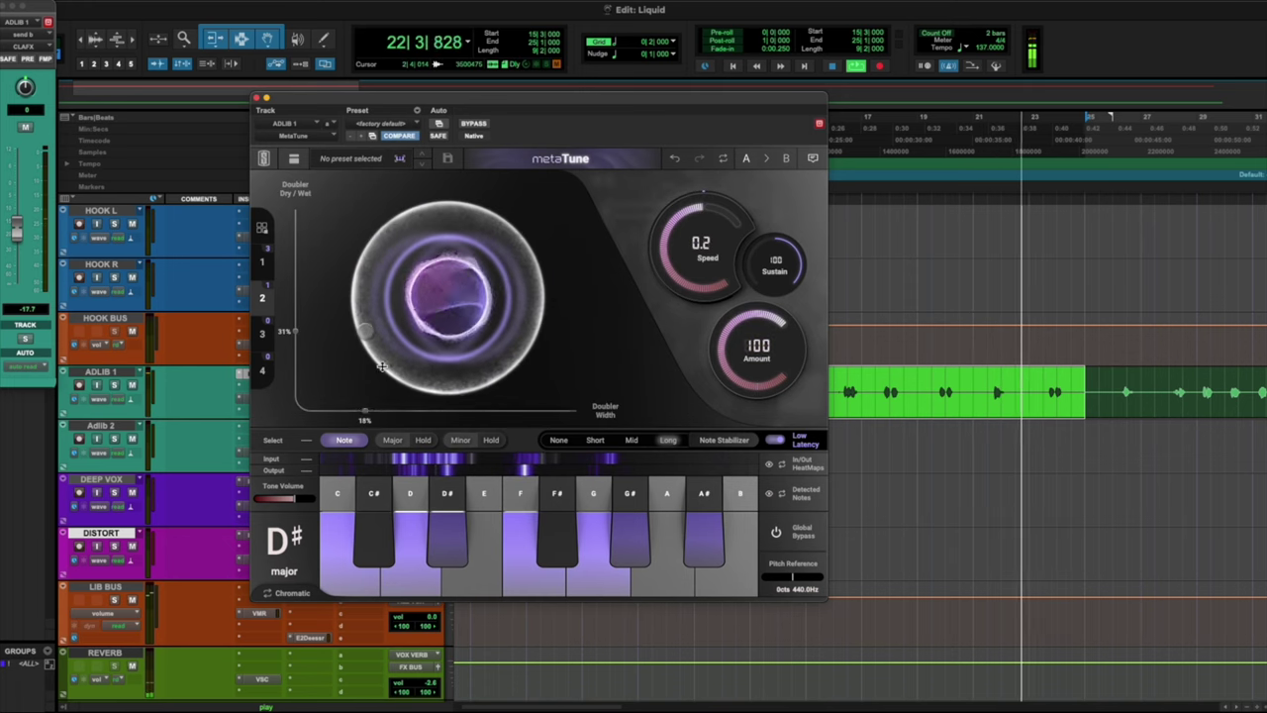
left_click_drag(365, 330, 343, 354)
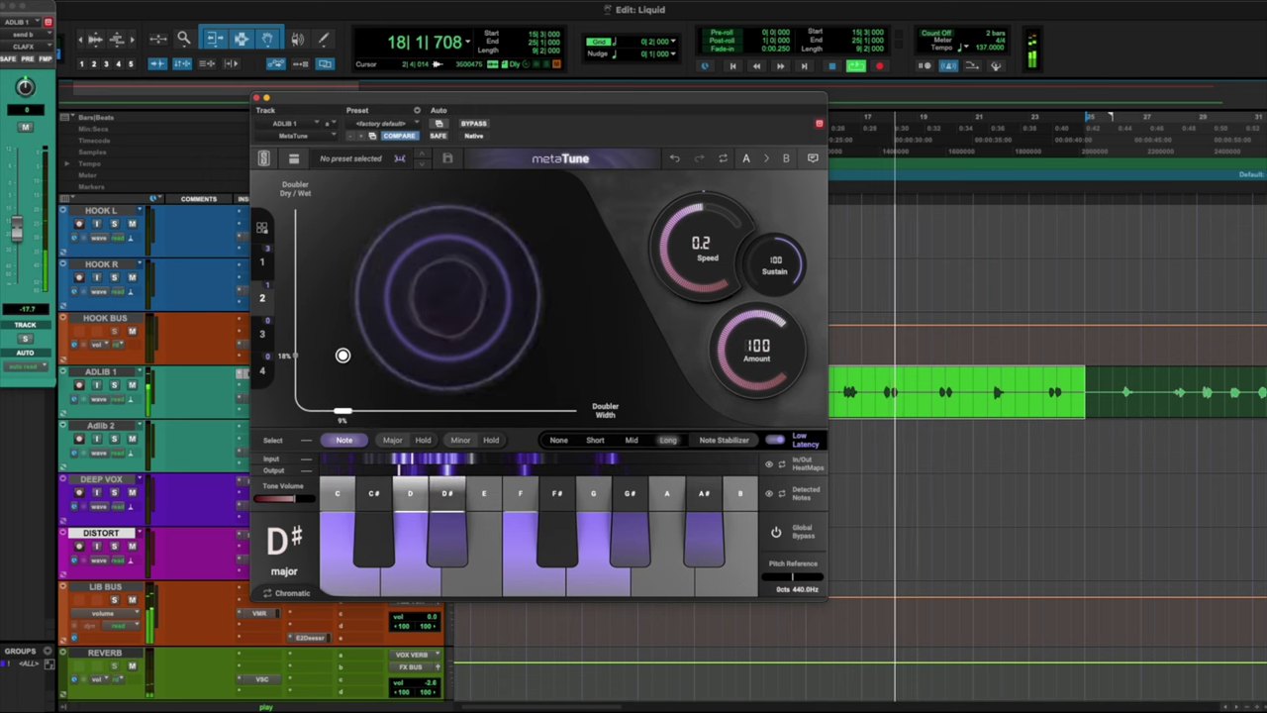
left_click(257, 98)
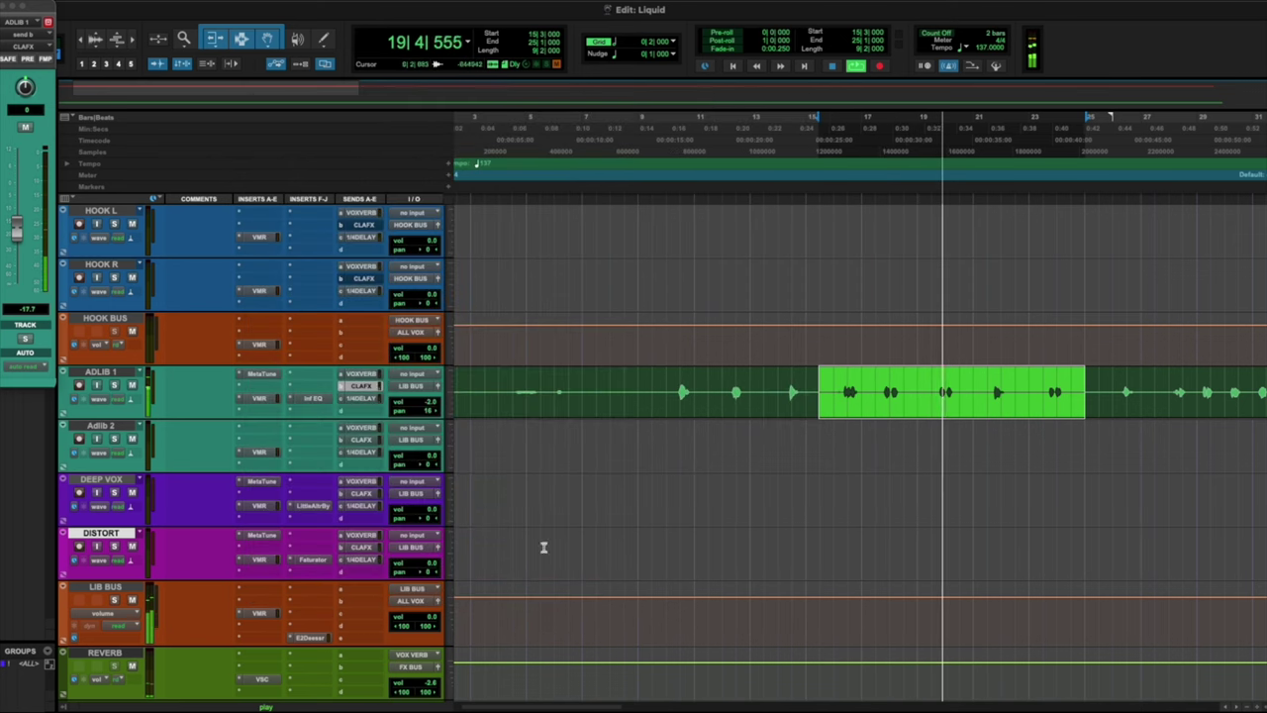
Step: Add the FG-DS 902 de-esser to the LIB BUS Virtual Mix Rack and adjust its frequency and range
left_click(264, 614)
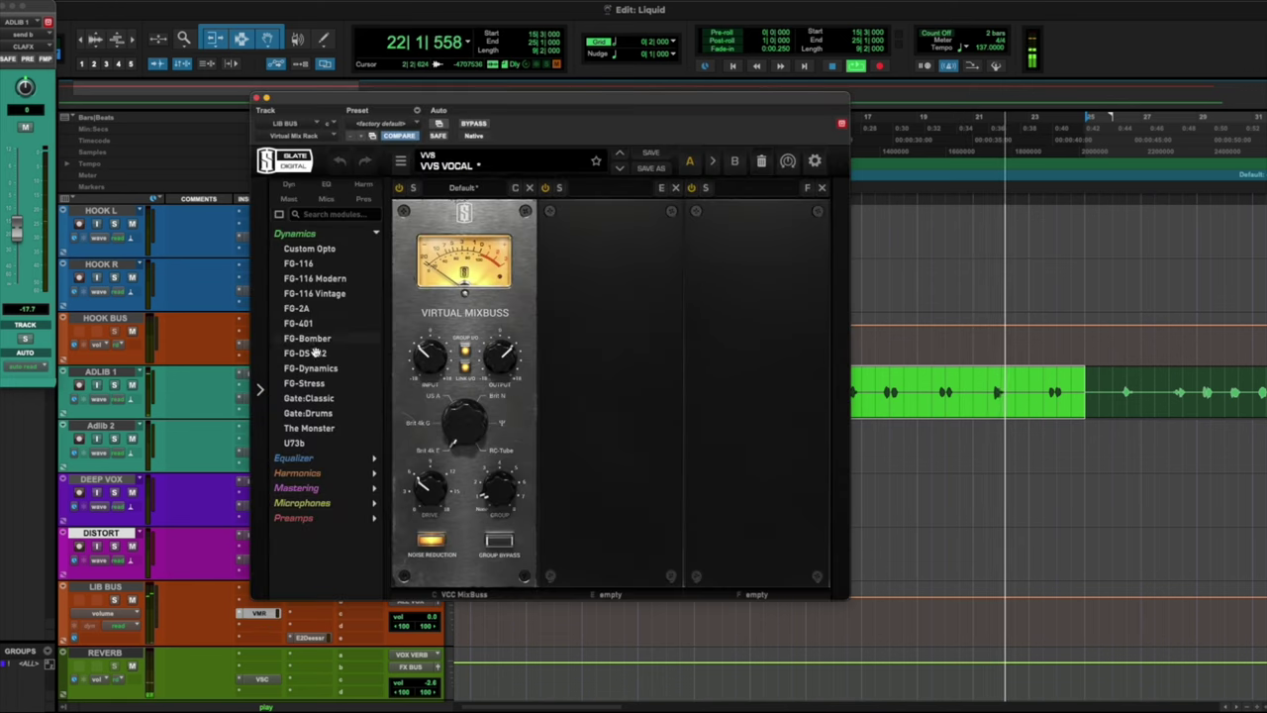
left_click(307, 353)
left_click_drag(650, 345, 647, 318)
left_click_drag(645, 430, 645, 332)
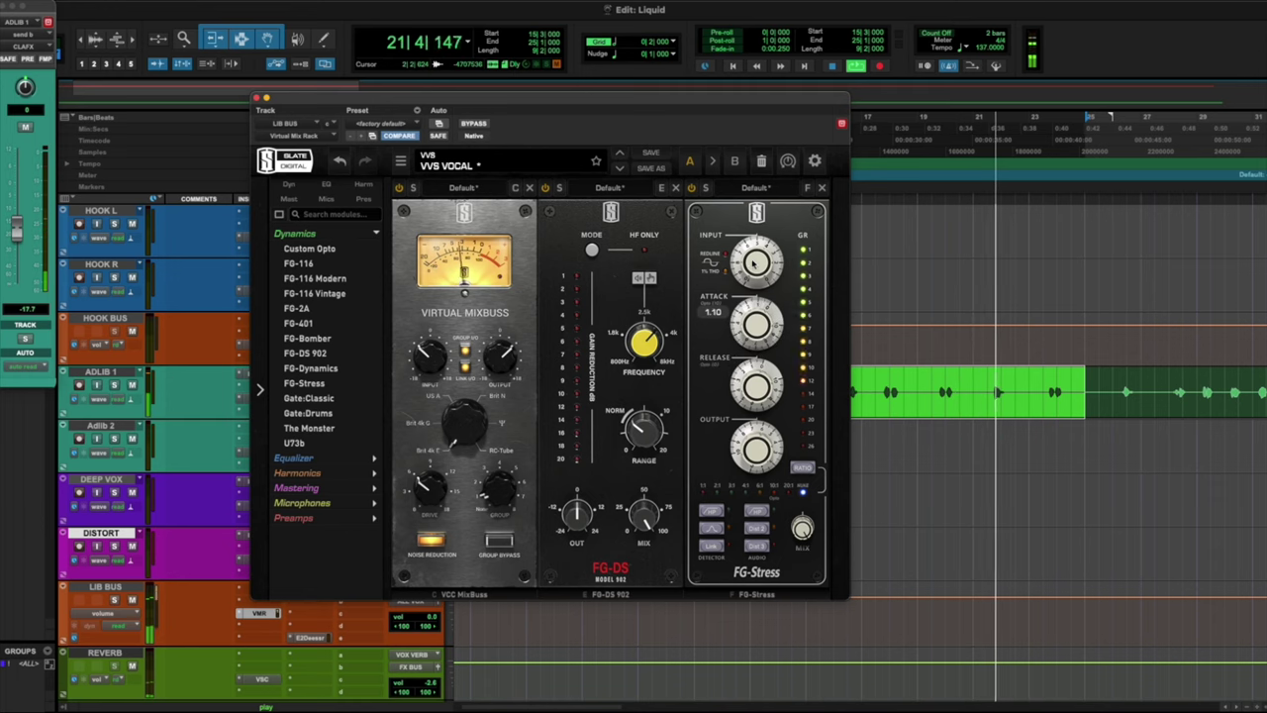
Step: Adjust the FG-Stress input on the LIB BUS with Dist 3 engaged, and blend its mix in at around 30%
left_click_drag(754, 264, 762, 235)
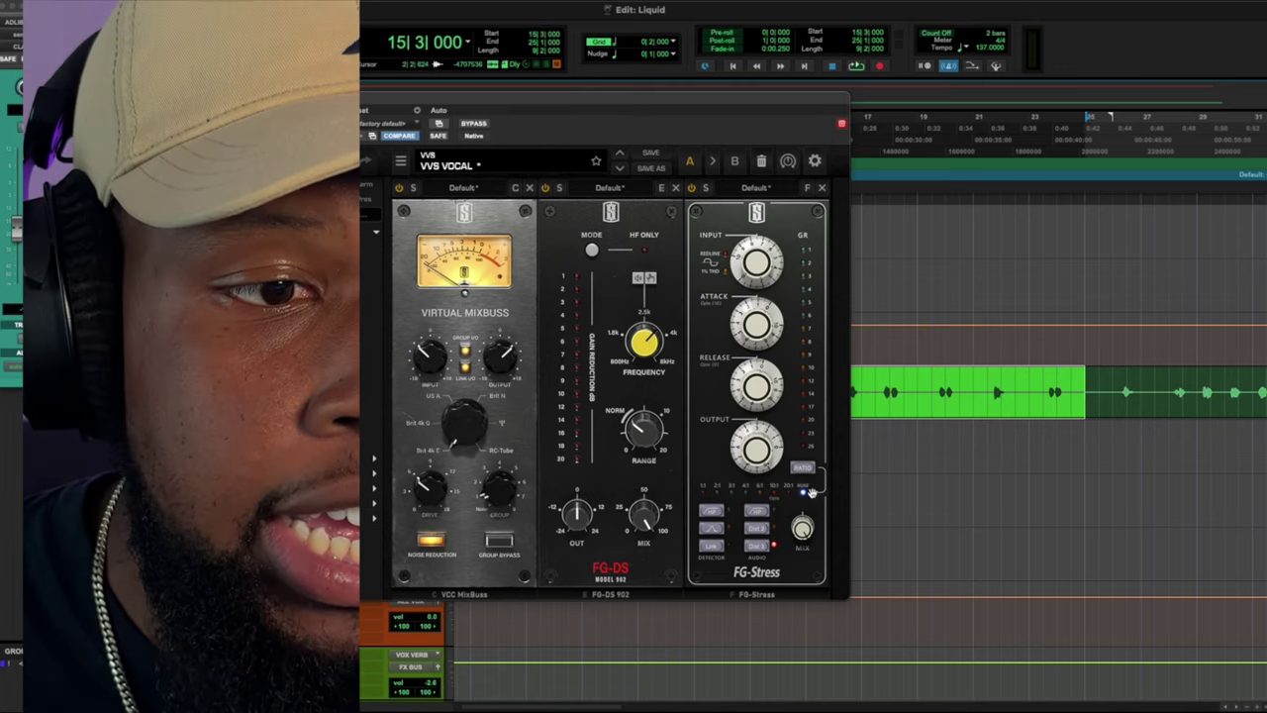
mouse_move(807, 533)
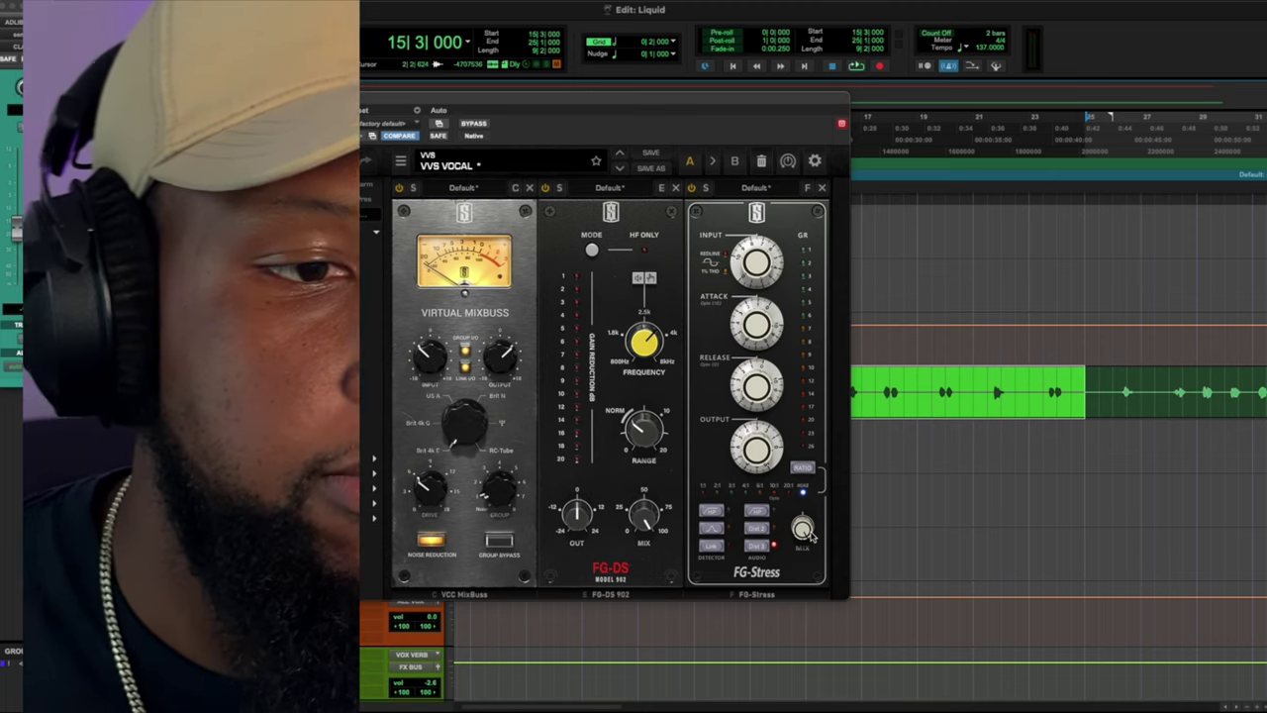
key("space")
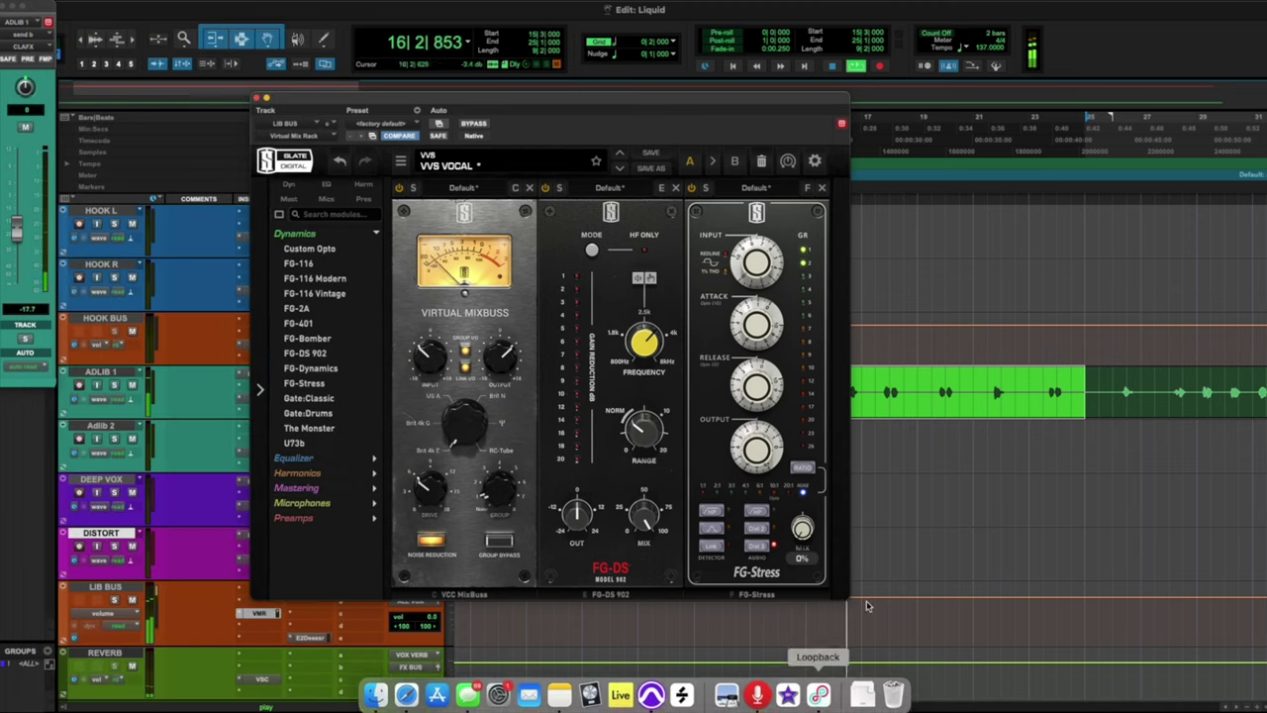
left_click_drag(798, 559, 806, 491)
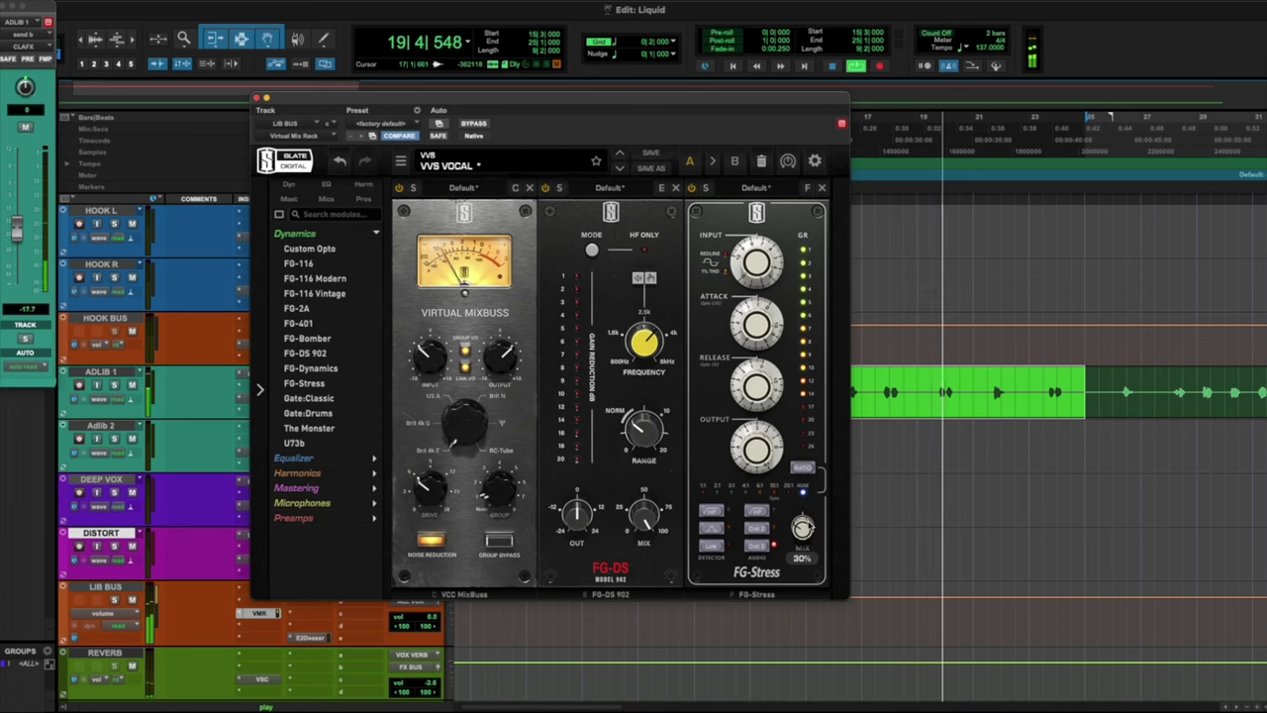
left_click_drag(807, 527, 800, 523)
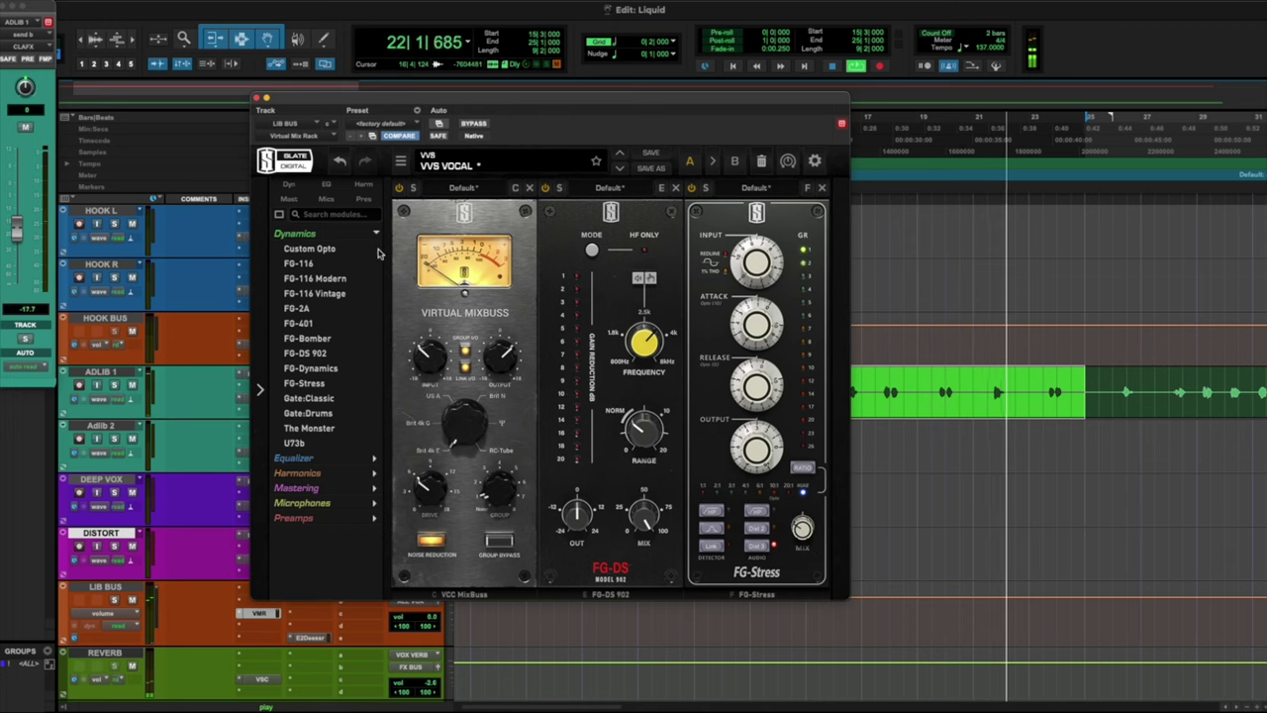
Step: Add the FG-116 Vintage compressor after the FG-Stress on the LIB BUS and adjust its input
left_click_drag(361, 297, 864, 358)
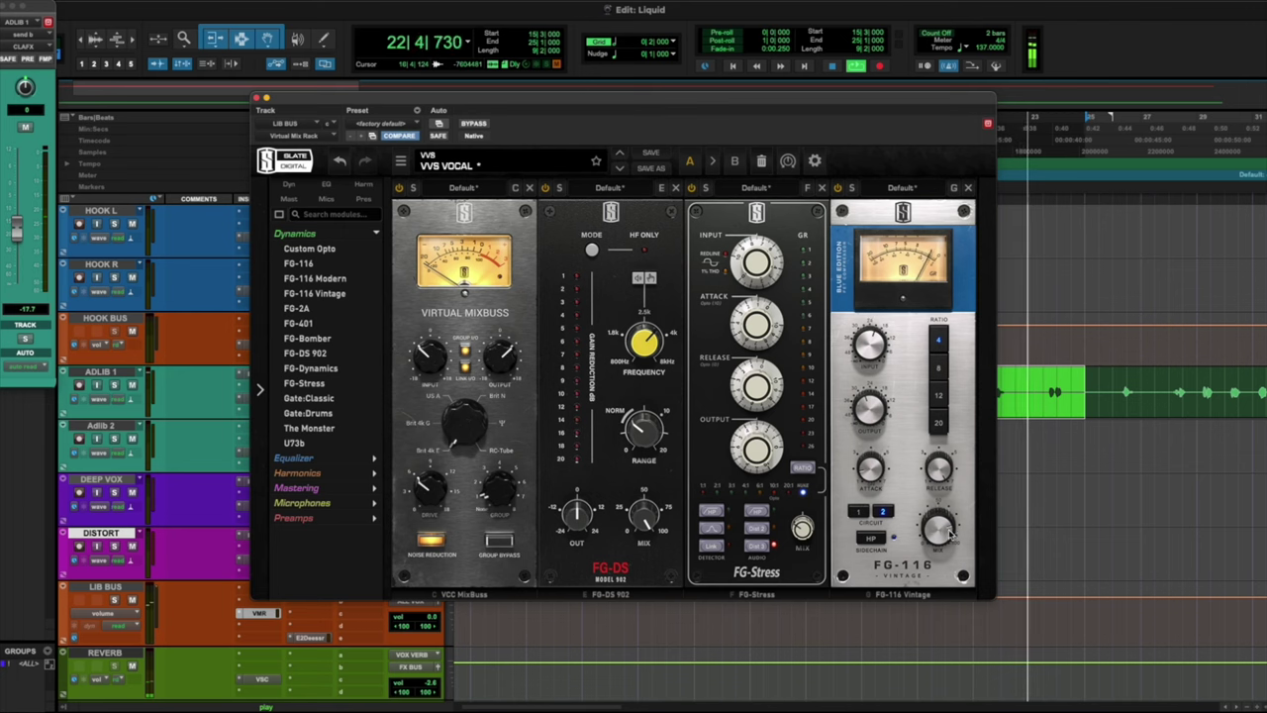
left_click(256, 97)
key("space")
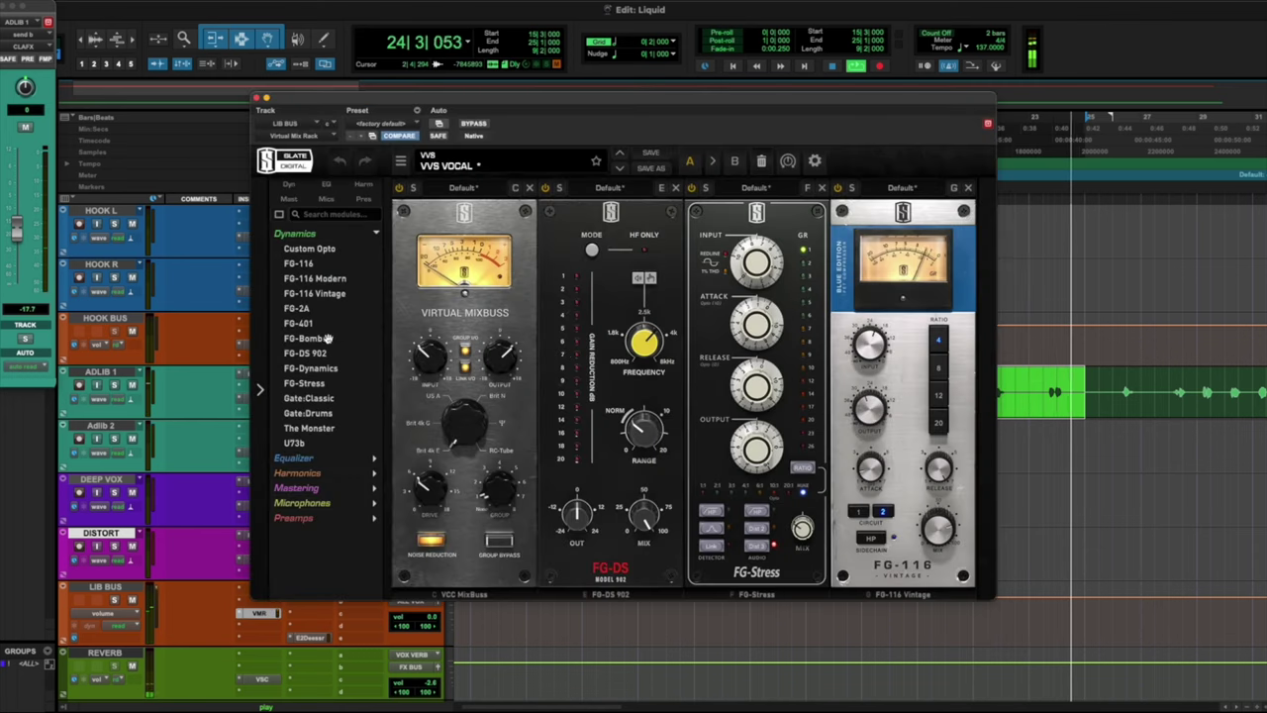
Step: Add the Revival harmonics module after the FG-116 Vintage, adjust its shimmer and thickness, and close the rack
left_click(374, 233)
key("space")
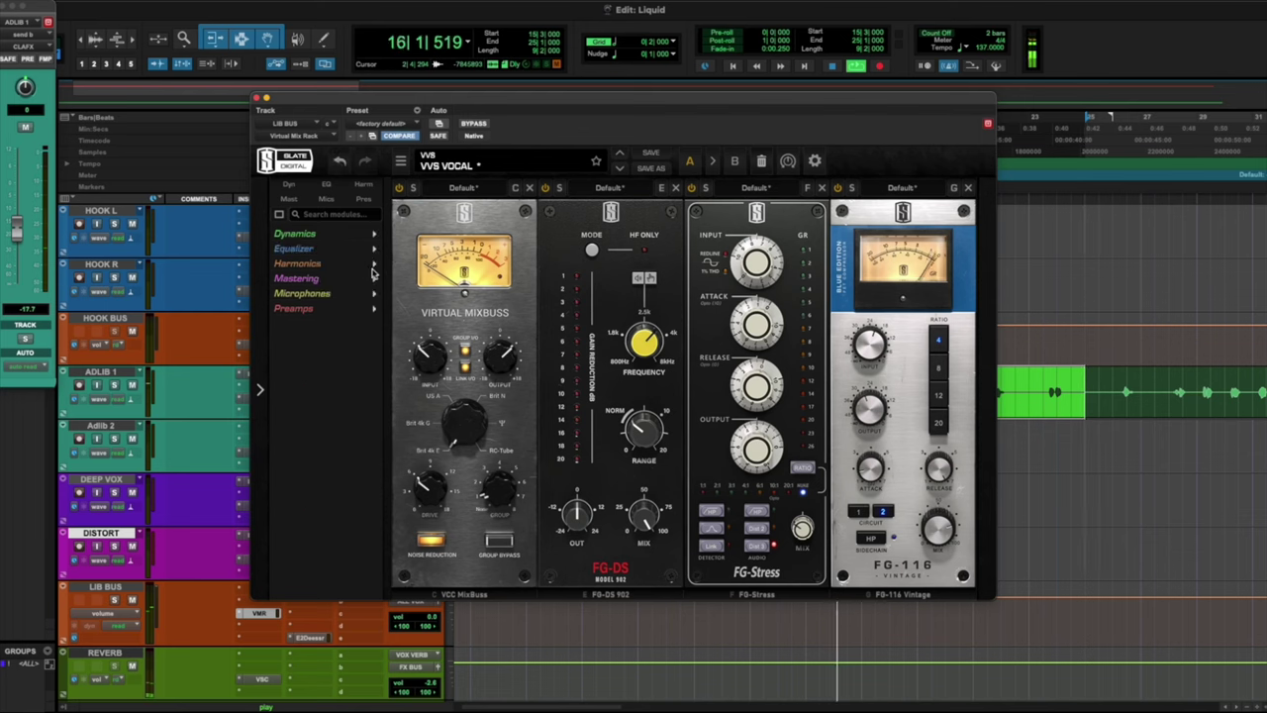
left_click(373, 264)
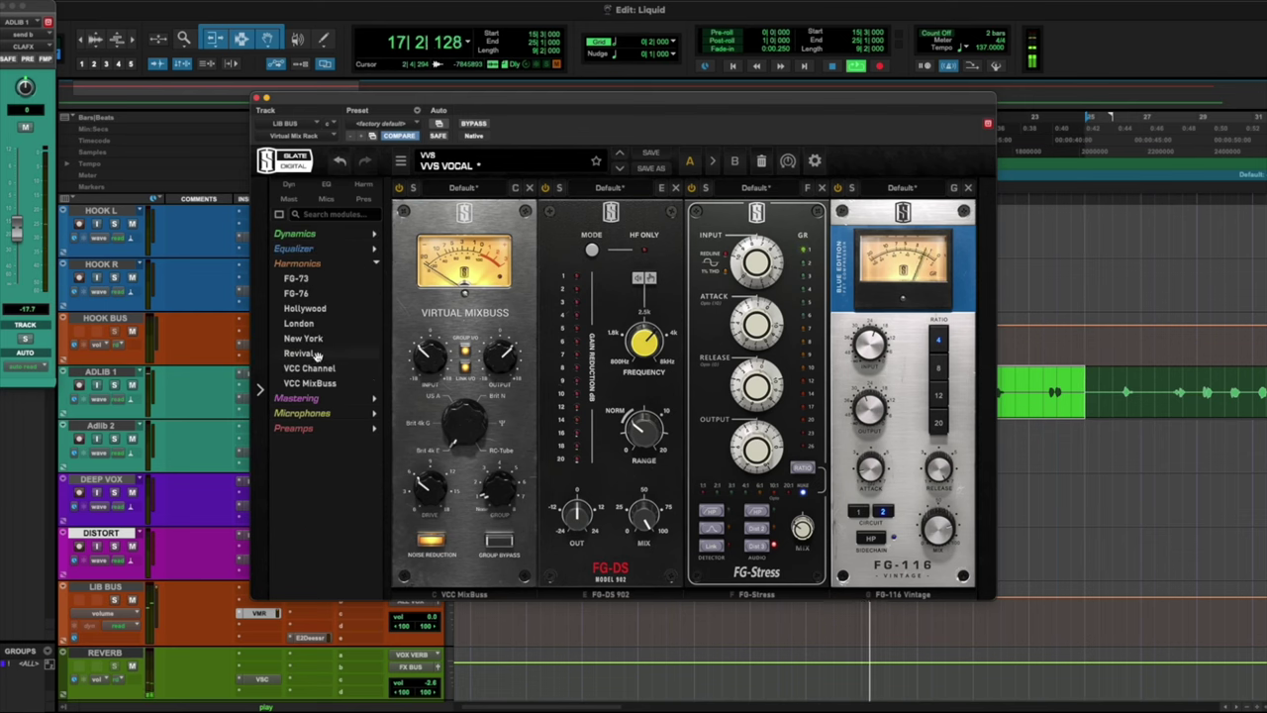
left_click_drag(822, 472, 980, 494)
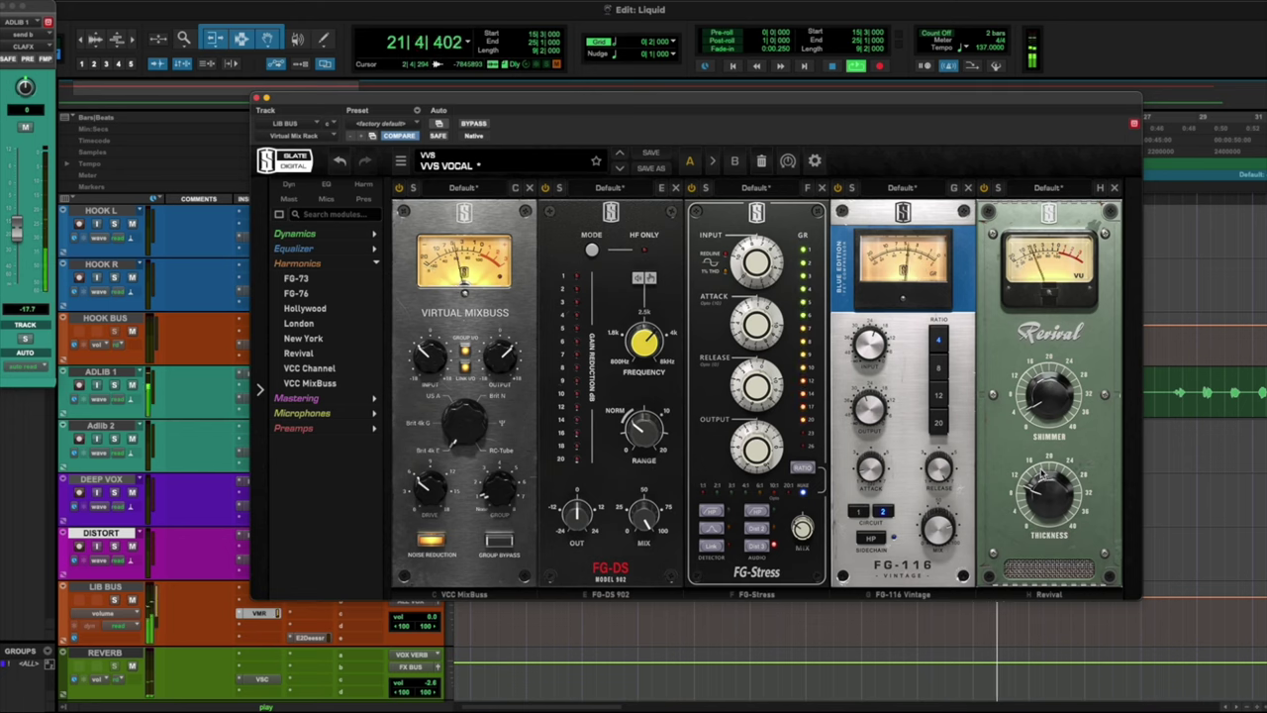
left_click(264, 97)
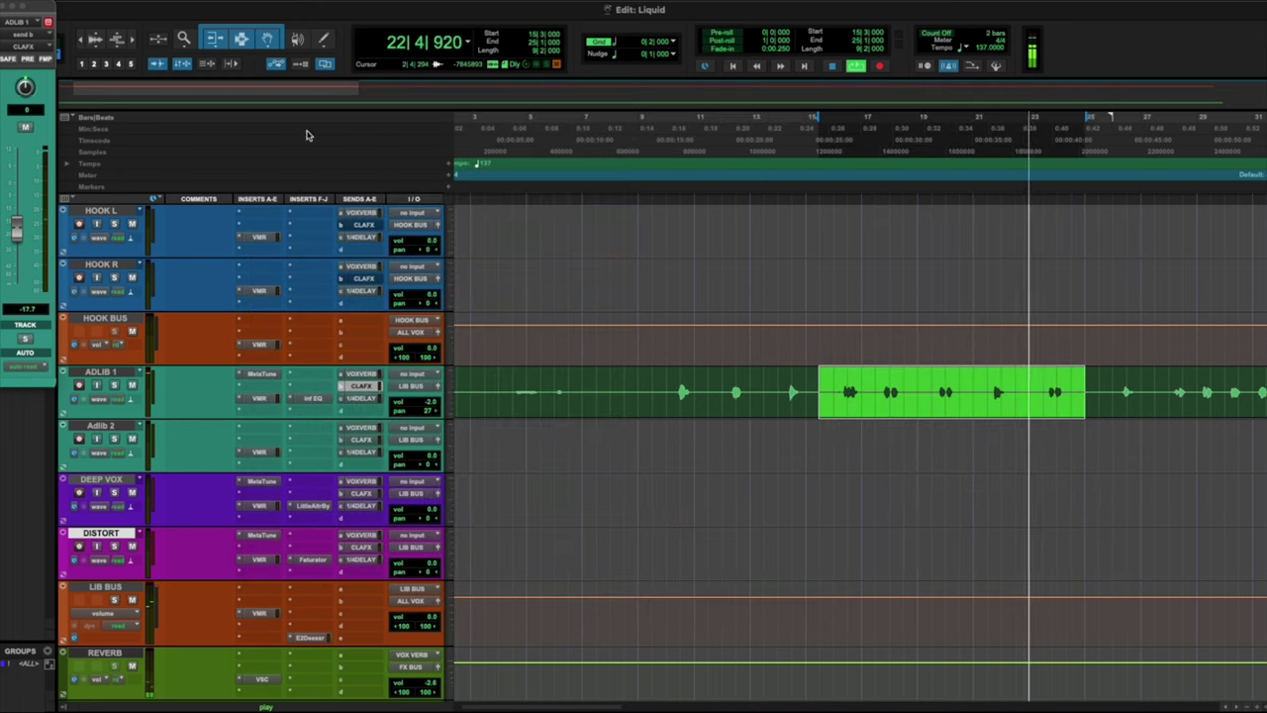